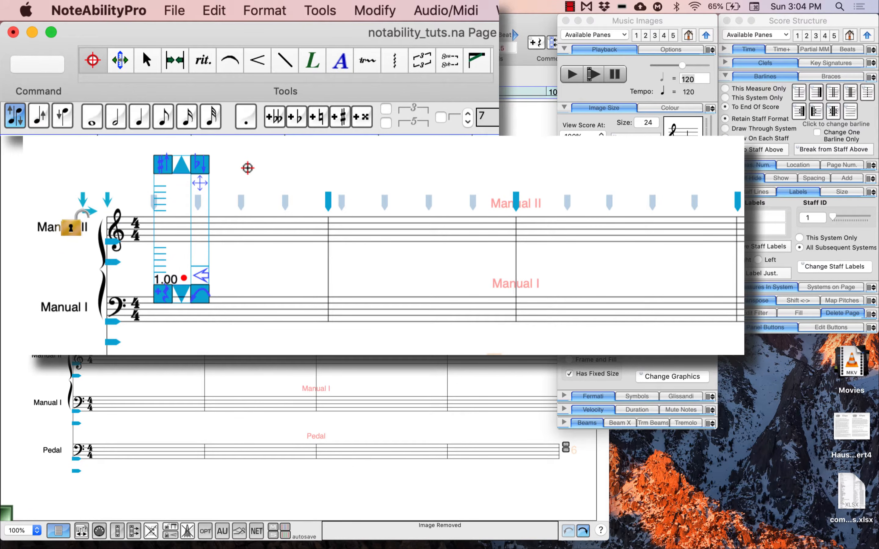
# - Place a whole note at the start of measure 2 on the bottom line of the Manual II staff
pyautogui.moveTo(205, 231); pyautogui.dragTo(374, 206)
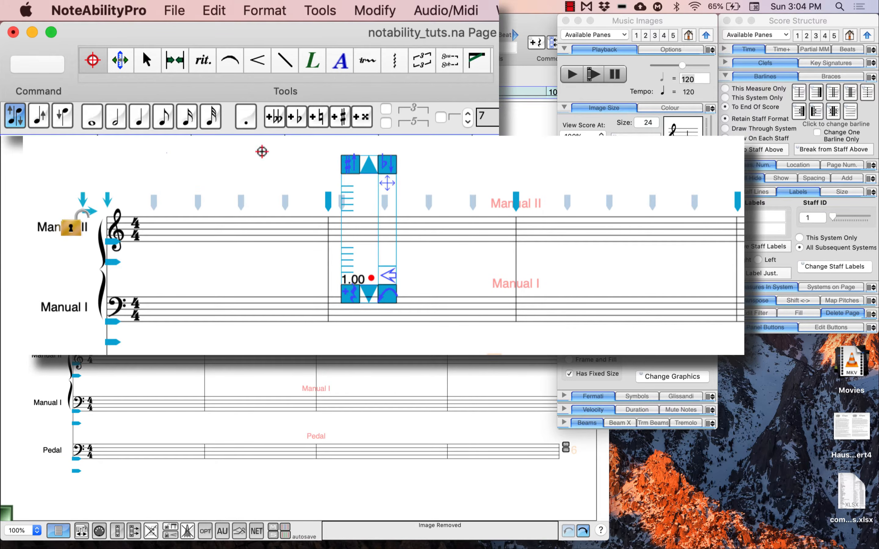
pyautogui.click(90, 117)
pyautogui.click(340, 241)
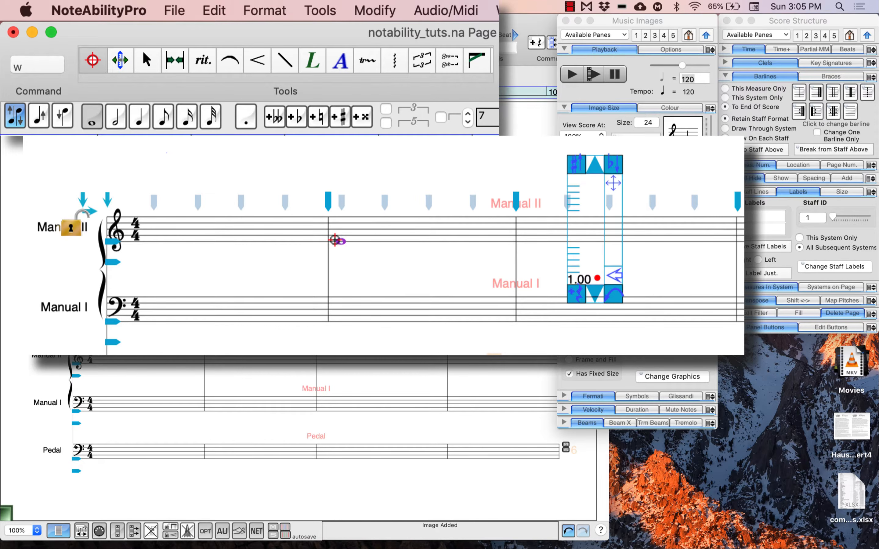
# - Enter a quarter note, an eighth note and another quarter note in succession from beat 1 of measure 3 on the Manual II staff
pyautogui.press('q')
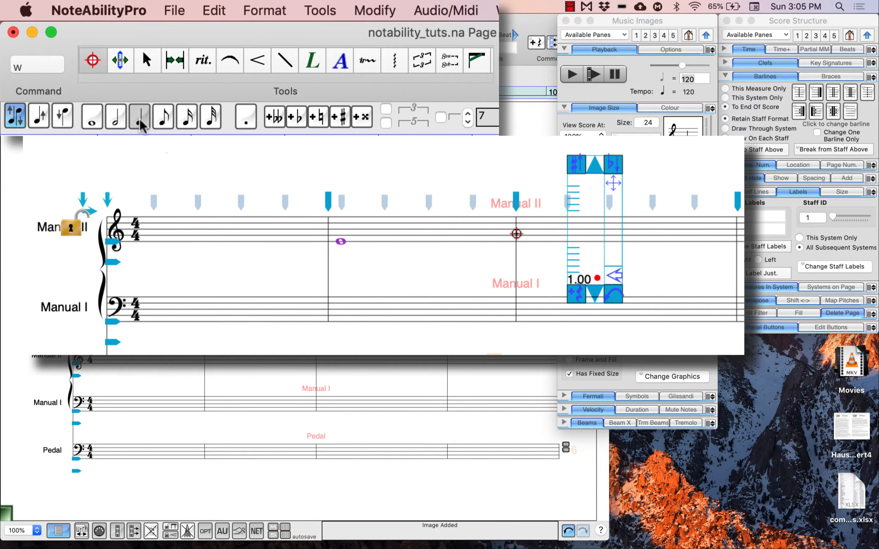
pyautogui.click(529, 236)
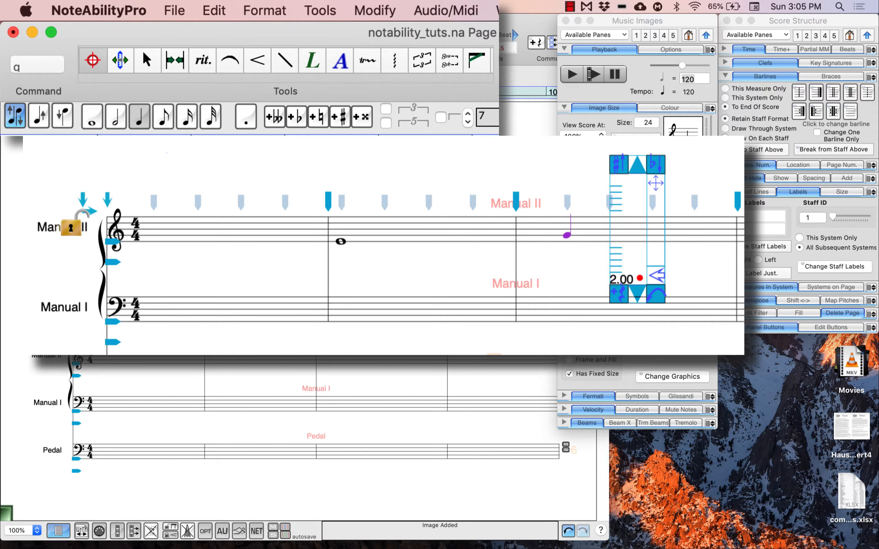
pyautogui.press('e')
pyautogui.click(606, 234)
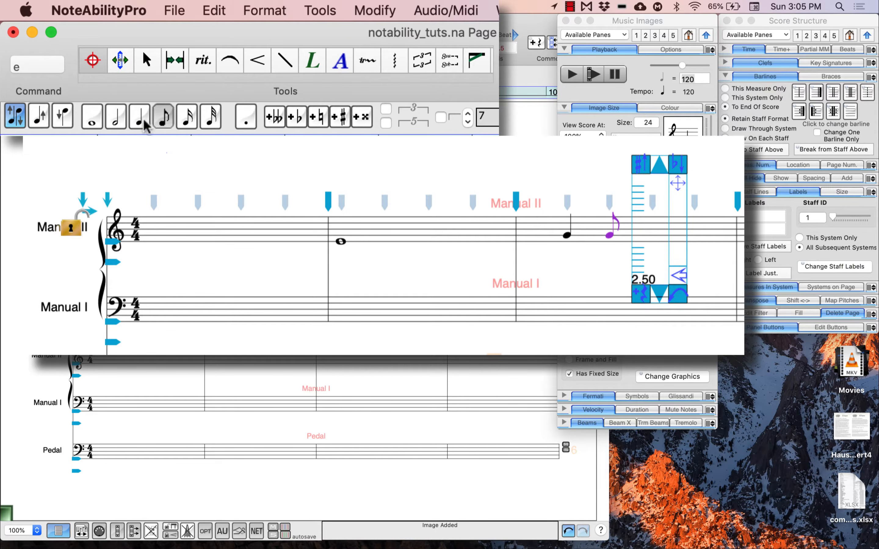
pyautogui.click(634, 231)
pyautogui.press('q')
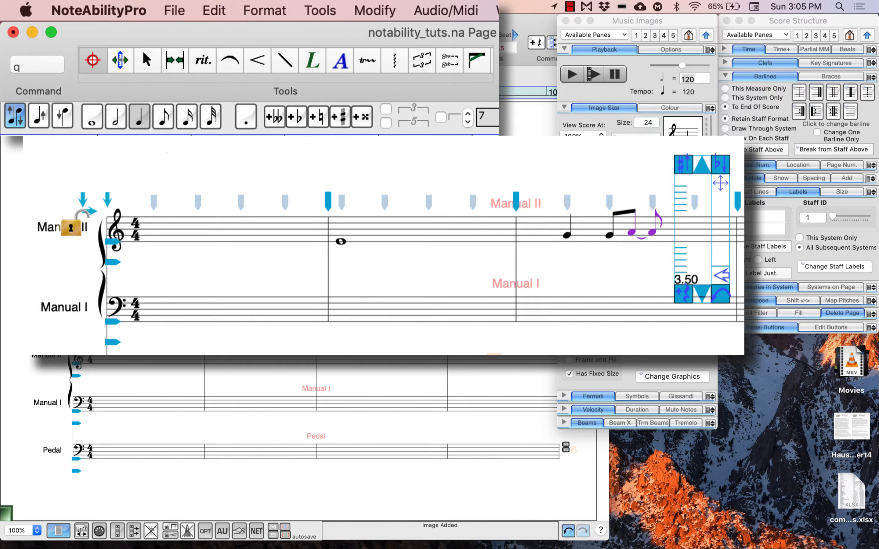
# - Select each note duration in turn, from whole note to thirty-second note
pyautogui.click(92, 122)
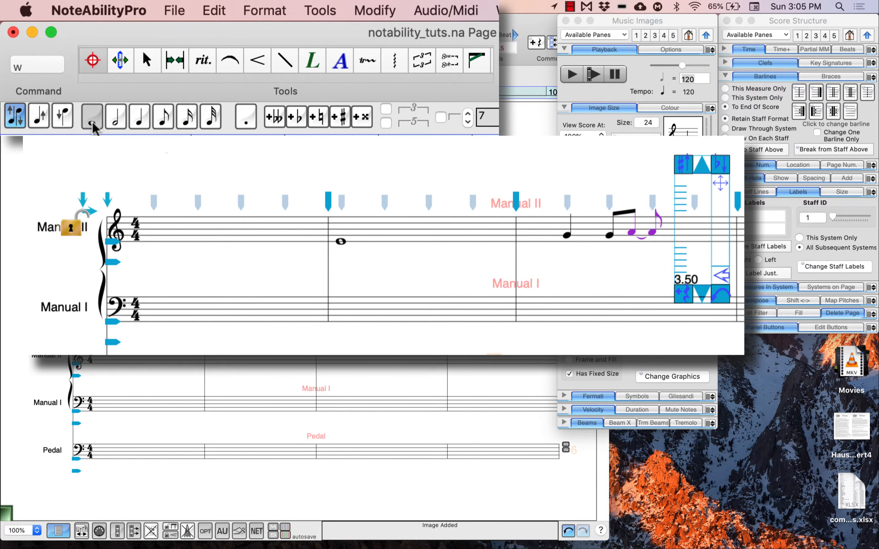
pyautogui.click(120, 121)
pyautogui.click(143, 126)
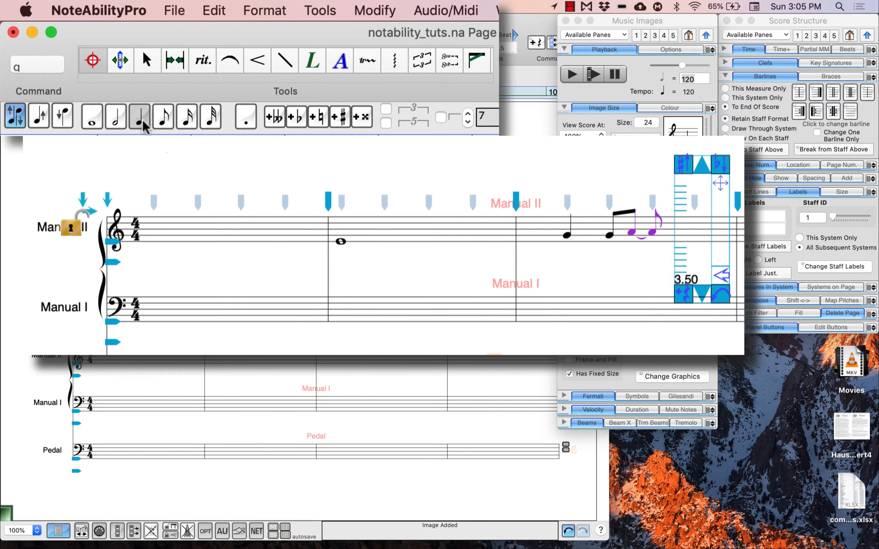
pyautogui.click(168, 123)
pyautogui.click(187, 121)
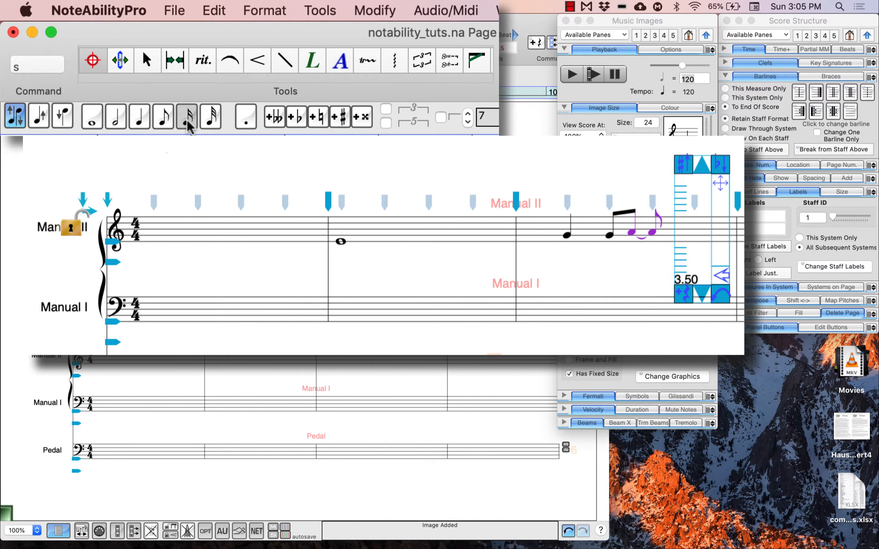
pyautogui.click(212, 120)
# - Using the duration commands w and h, enter a whole note and a half note on the bottom line of the Manual I staff
pyautogui.click(48, 67)
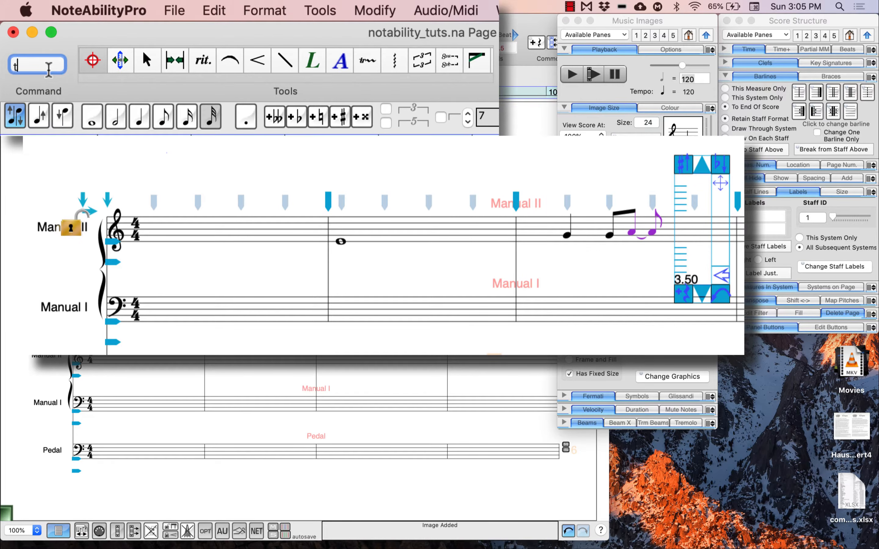
pyautogui.press('BackSpace')
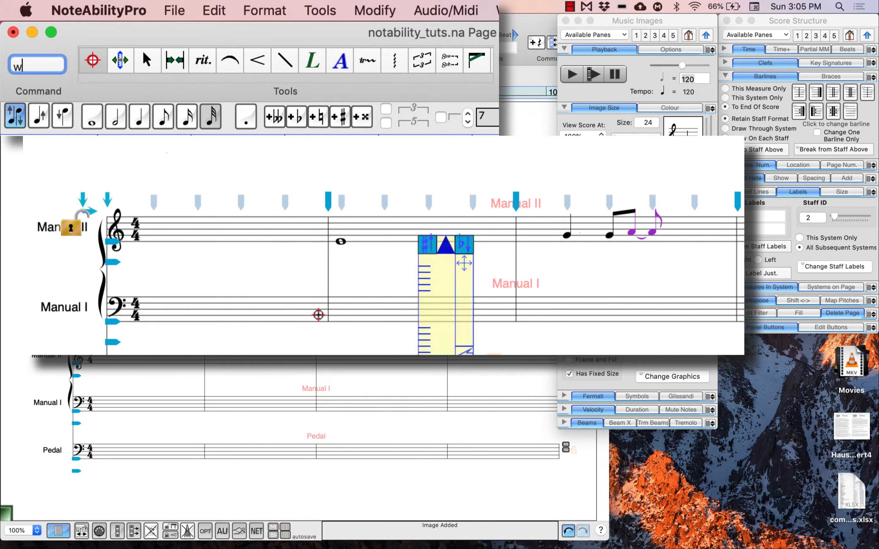
pyautogui.write('w')
pyautogui.click(180, 321)
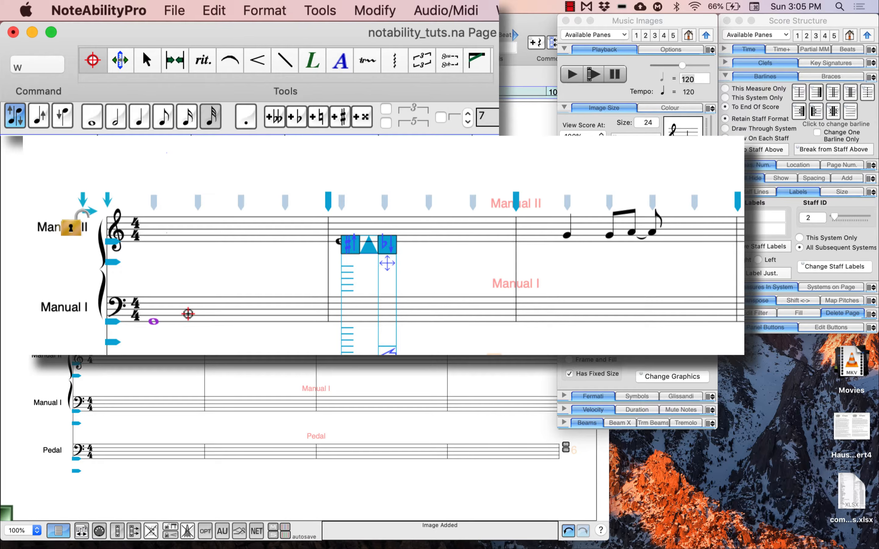
pyautogui.write('h')
pyautogui.click(182, 322)
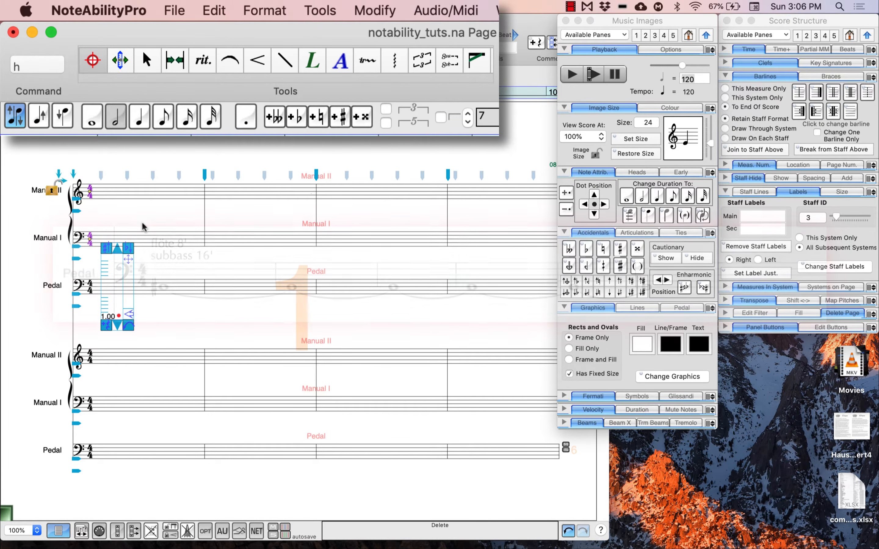
# - Enter six tied whole notes in one string on the bottom line of the Pedal staff, starting in measure 1
pyautogui.press('e')
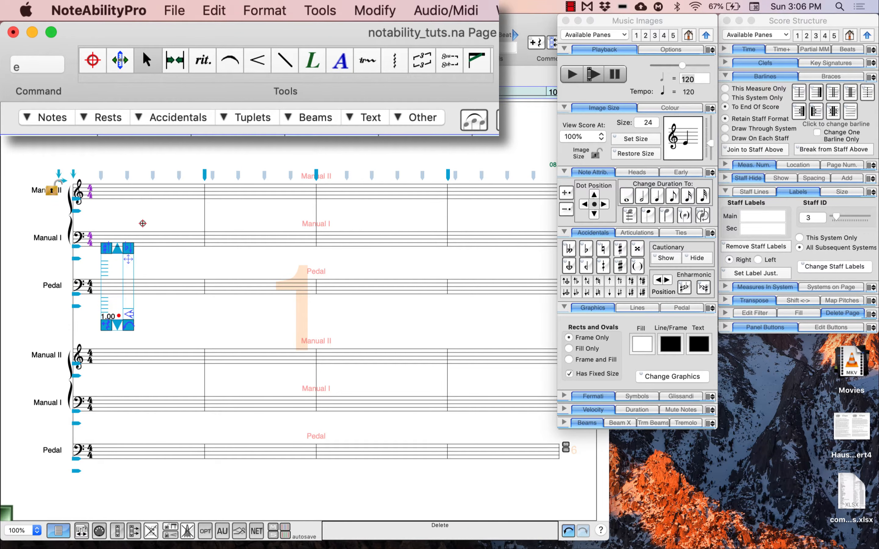
pyautogui.press('w')
pyautogui.press('w')
pyautogui.press('w')
pyautogui.press('w')
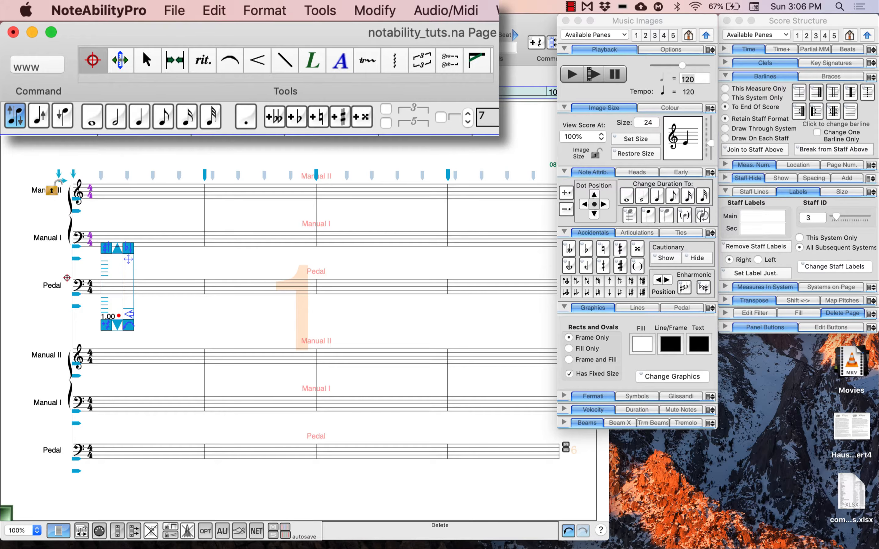
pyautogui.press('w')
pyautogui.press('w')
pyautogui.click(101, 293)
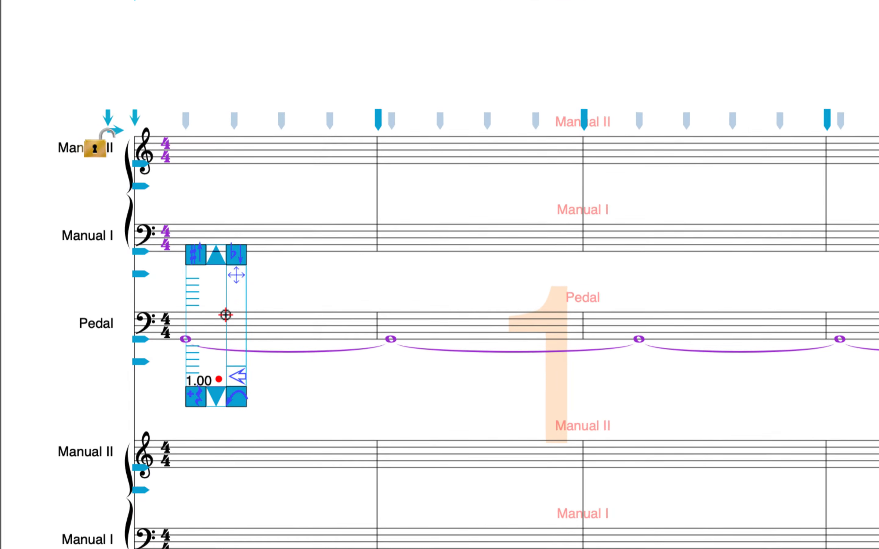
# - Try a flat and a natural on the tied Pedal notes, and settle on a sharp
pyautogui.press('super+3')
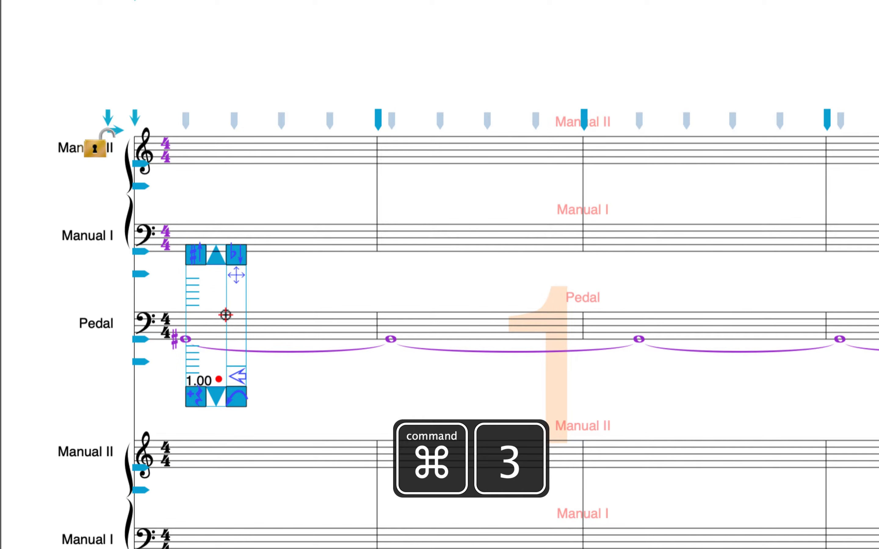
pyautogui.press('super+5')
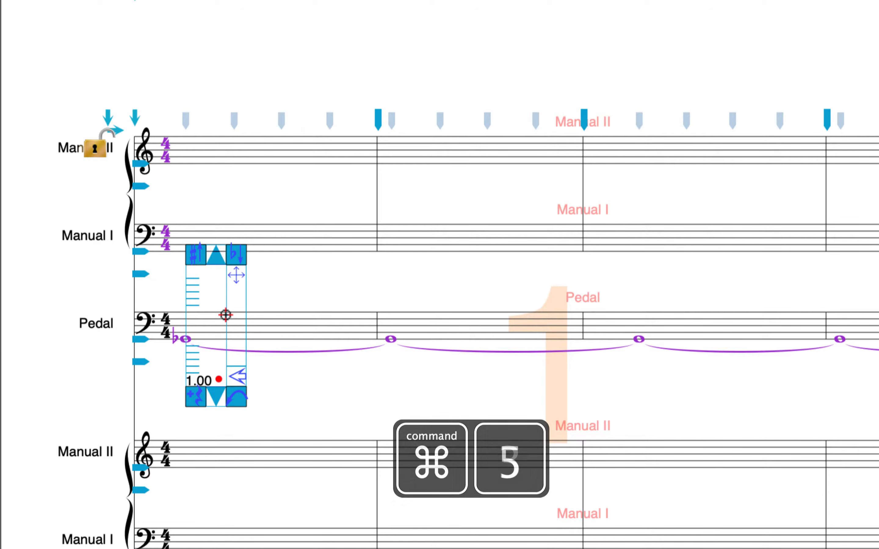
pyautogui.press('super+3')
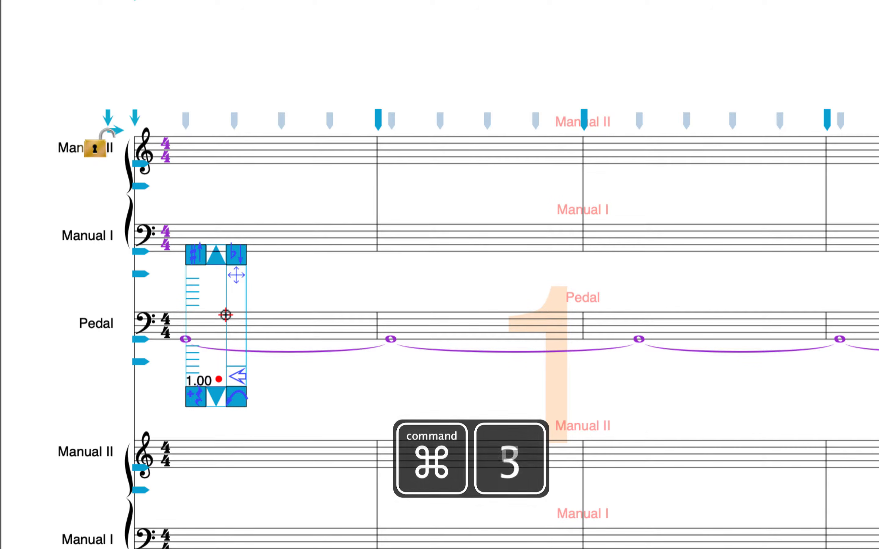
pyautogui.press('super+4')
pyautogui.press('super+3')
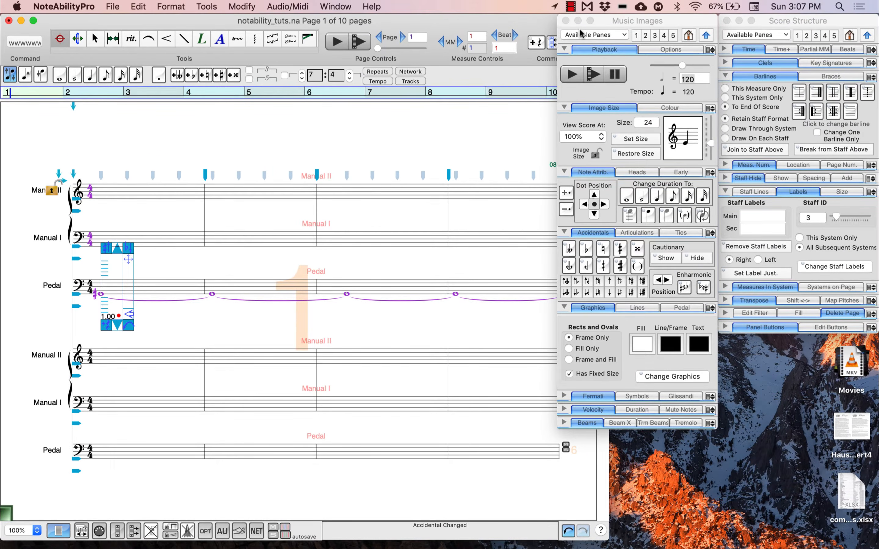
# - Collapse the Music Images palette and page forward and back to page 1 of the score
pyautogui.click(707, 35)
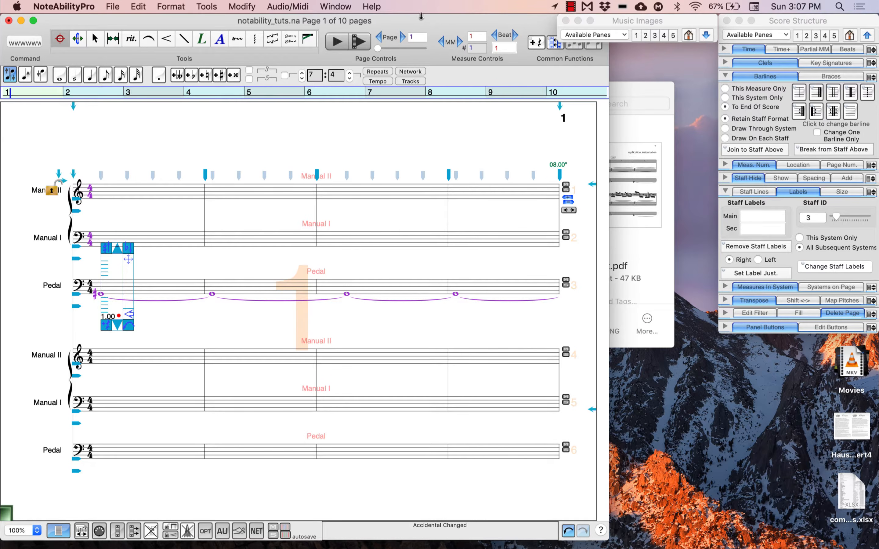
pyautogui.click(402, 37)
pyautogui.click(378, 37)
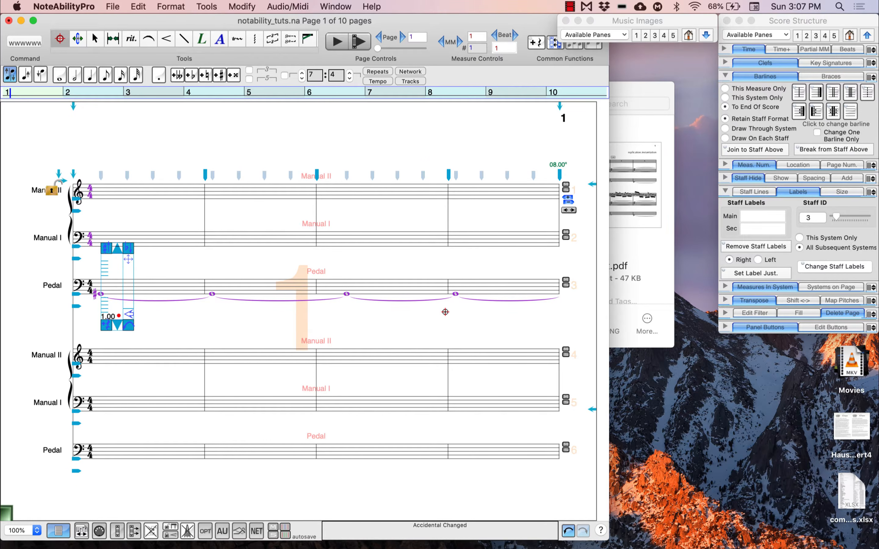
# - Expand the first page's system to seven measures and reduce it to six
pyautogui.click(568, 201)
pyautogui.click(569, 201)
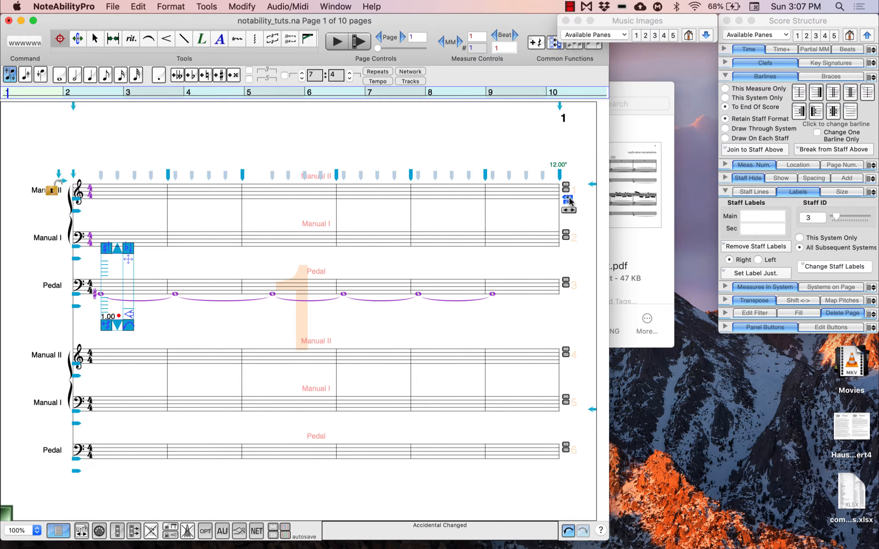
pyautogui.click(568, 201)
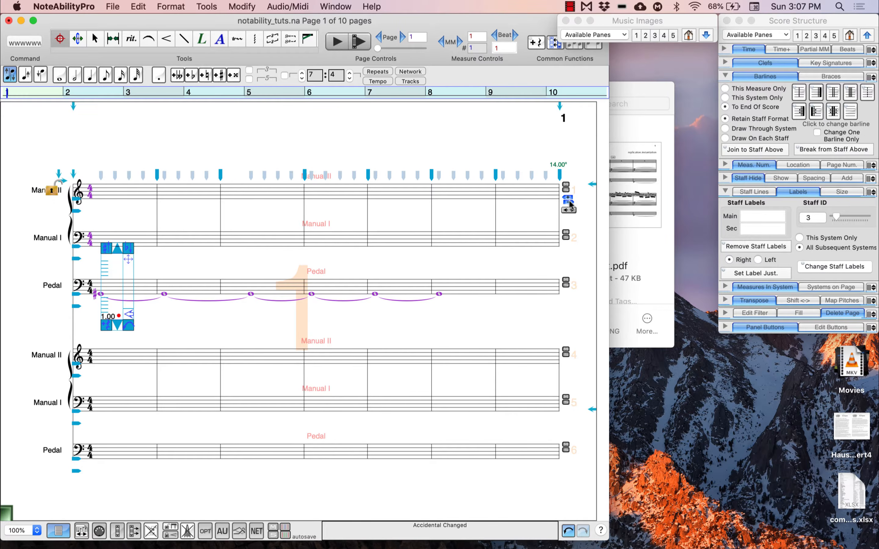
pyautogui.click(570, 203)
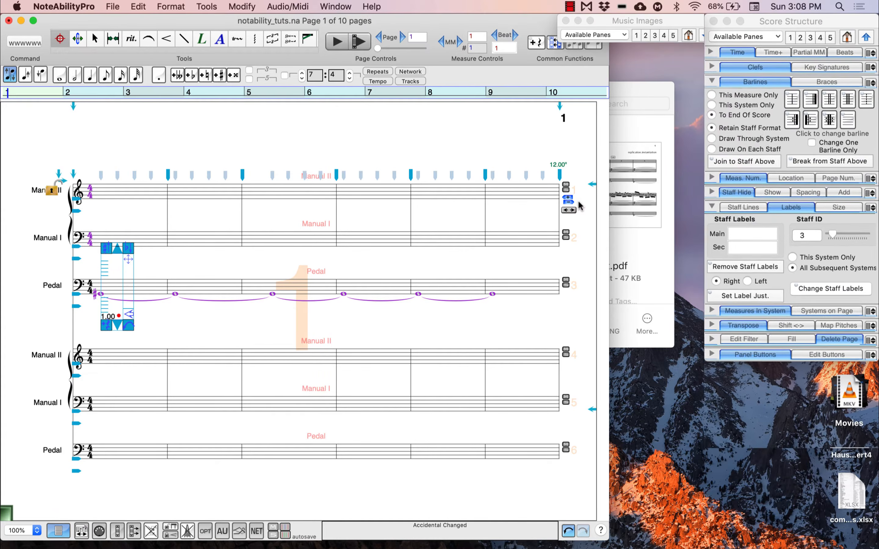
# - Set the measures in system to 8 for all subsequent systems and apply the change
pyautogui.click(802, 24)
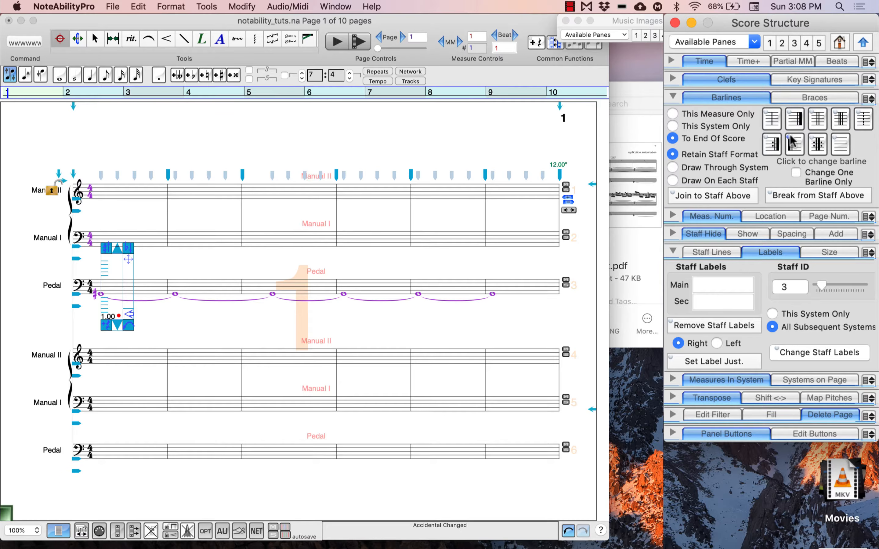
pyautogui.click(761, 380)
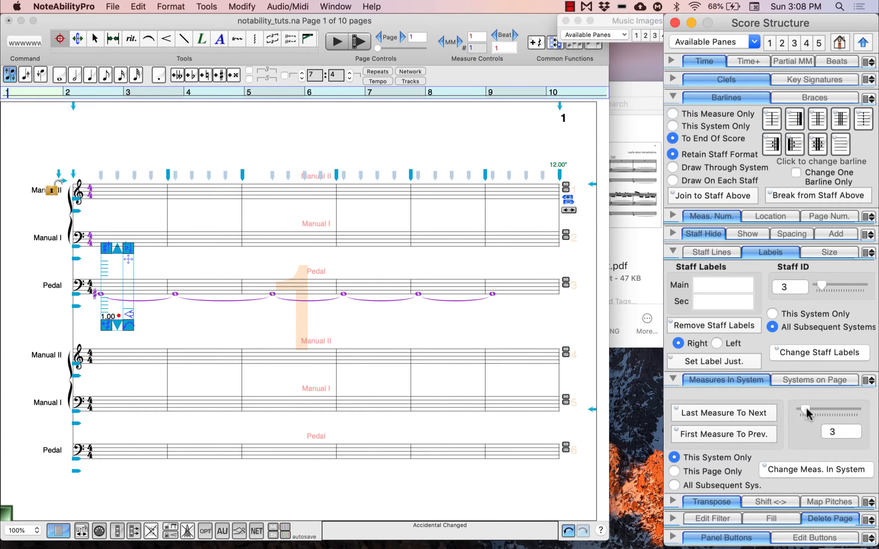
pyautogui.moveTo(807, 414); pyautogui.dragTo(821, 413)
pyautogui.click(730, 486)
pyautogui.click(810, 472)
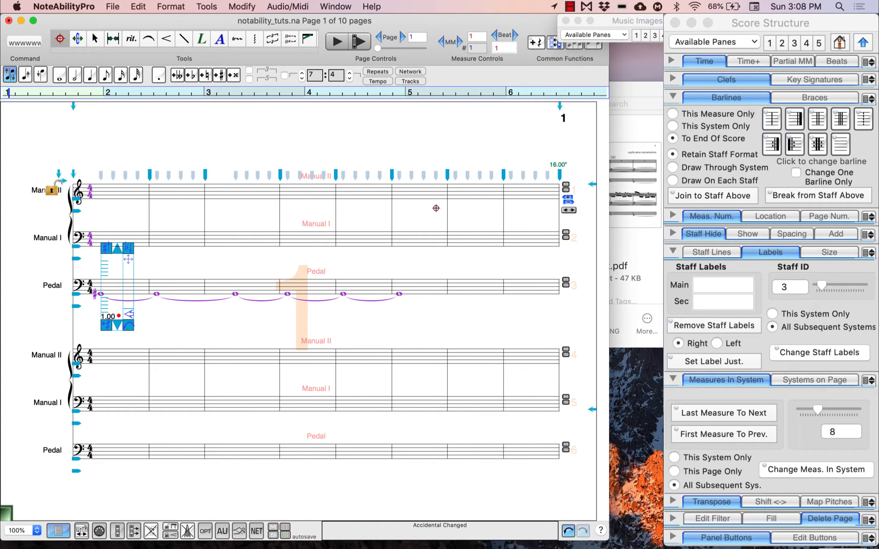
# - Check the measure layout on pages 2 and 3 and return to page 1
pyautogui.click(403, 37)
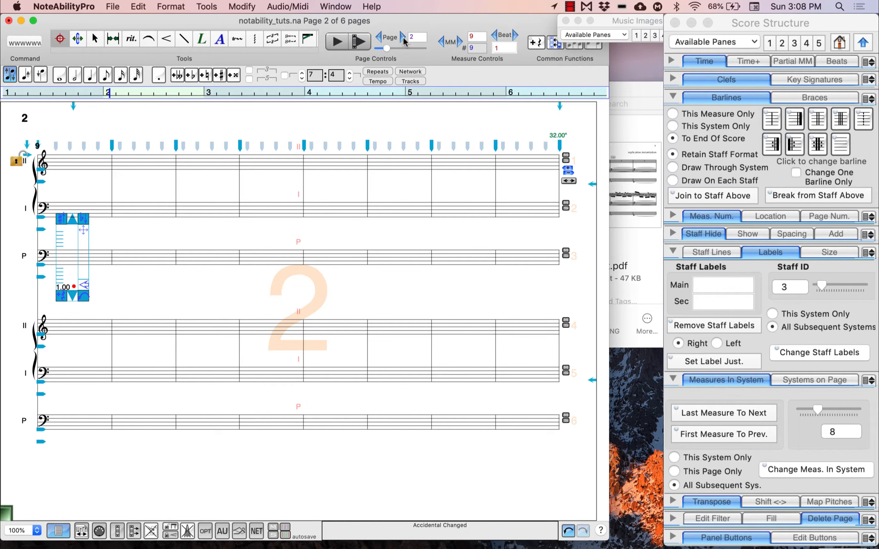
pyautogui.click(403, 37)
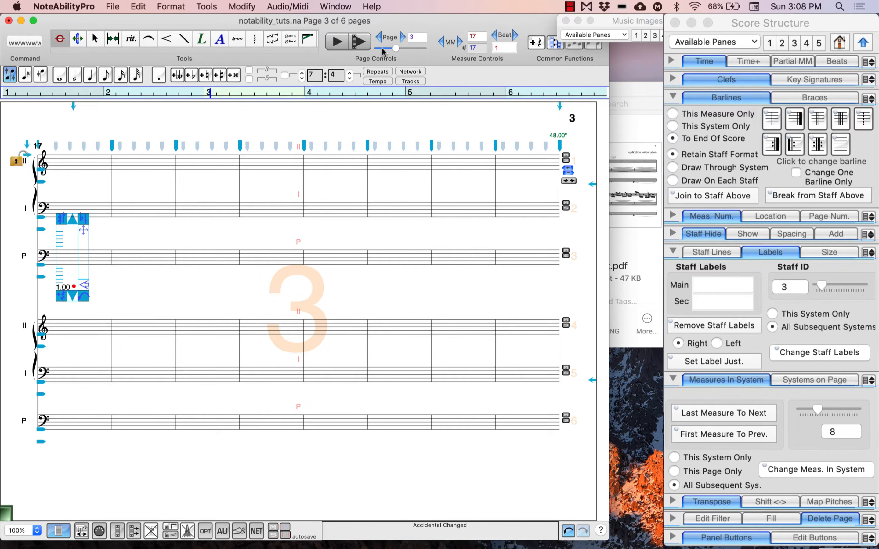
pyautogui.click(380, 48)
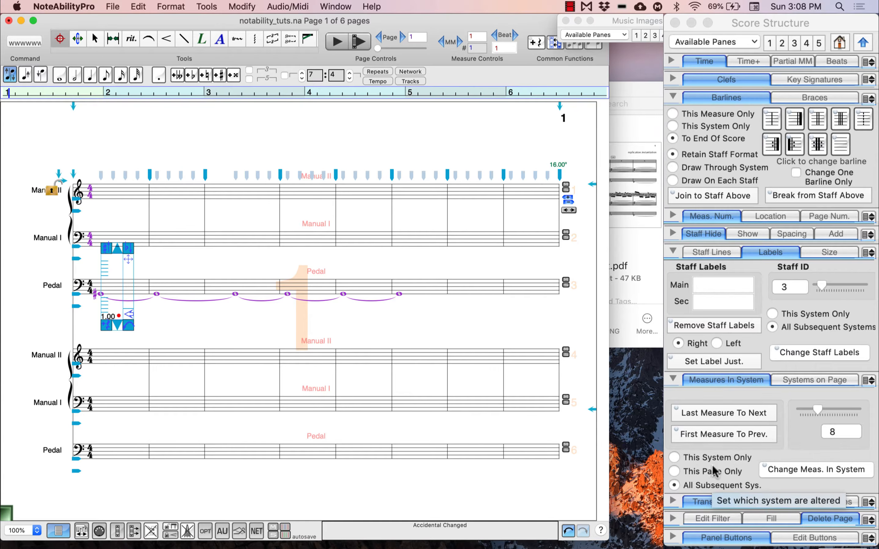
# - Change the measures in system to 7 on page 1 only
pyautogui.click(740, 455)
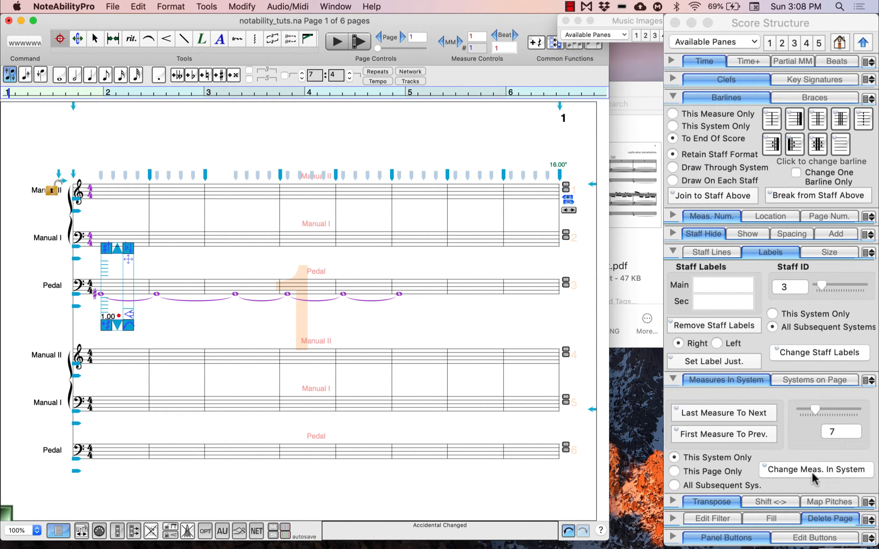
pyautogui.click(721, 475)
pyautogui.click(812, 472)
# - Change the measures in system to 4 for page 2 only and return to page 1
pyautogui.moveTo(815, 409); pyautogui.dragTo(807, 407)
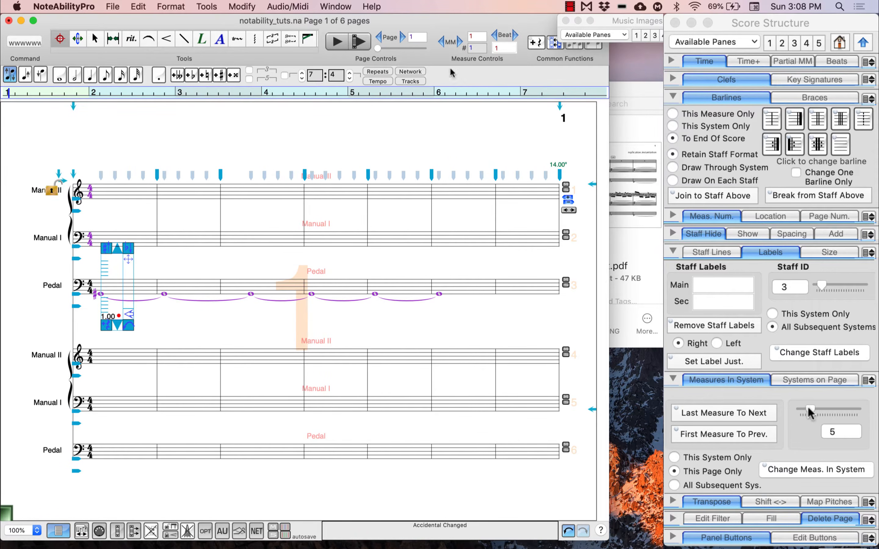
pyautogui.click(784, 471)
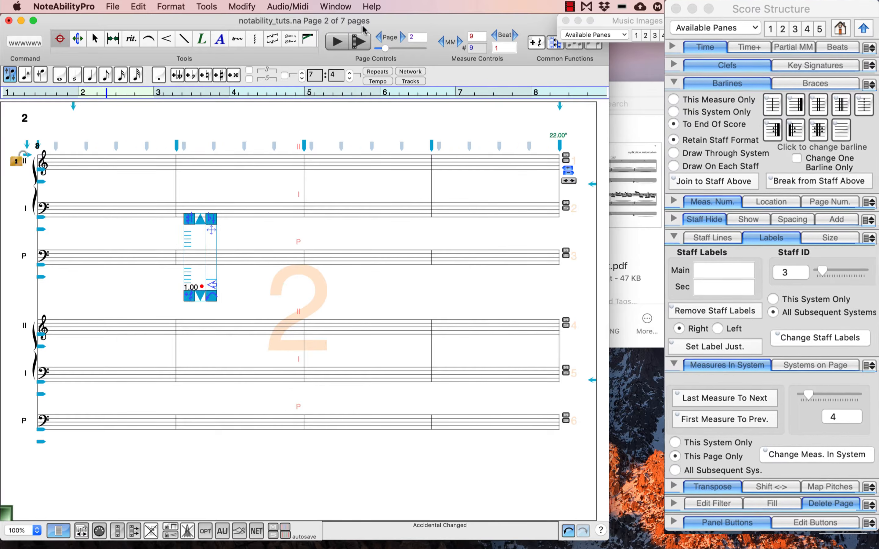
pyautogui.click(378, 37)
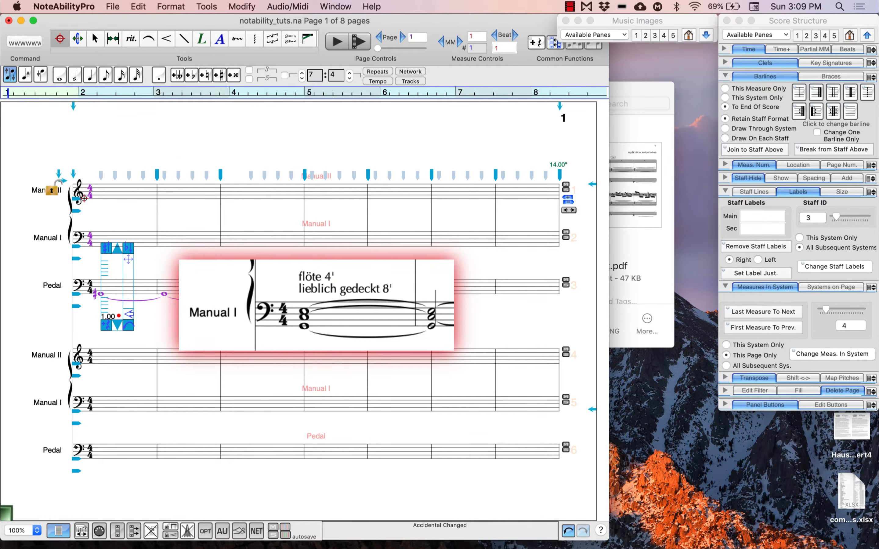
# - Enter a tied three-note chord on the upper Manual I staff from measure 1, as a whole note and a half note
pyautogui.click(116, 249)
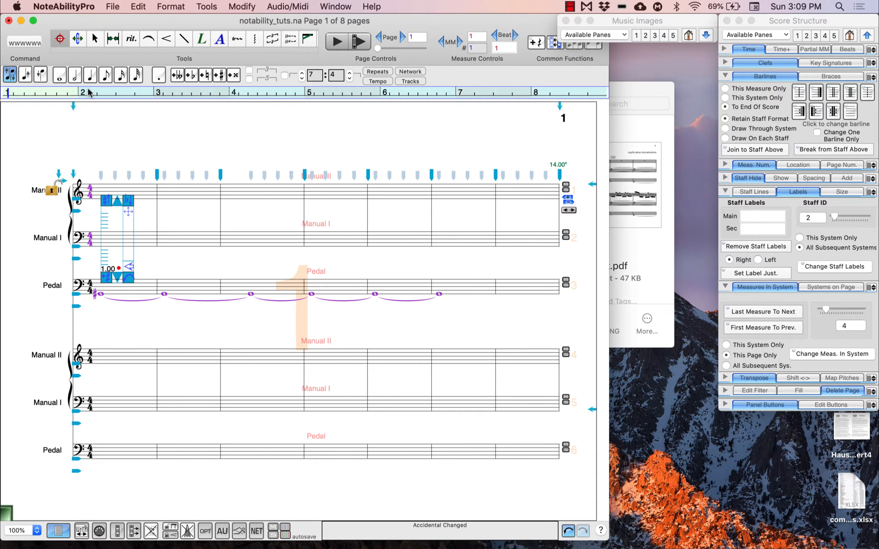
pyautogui.click(93, 39)
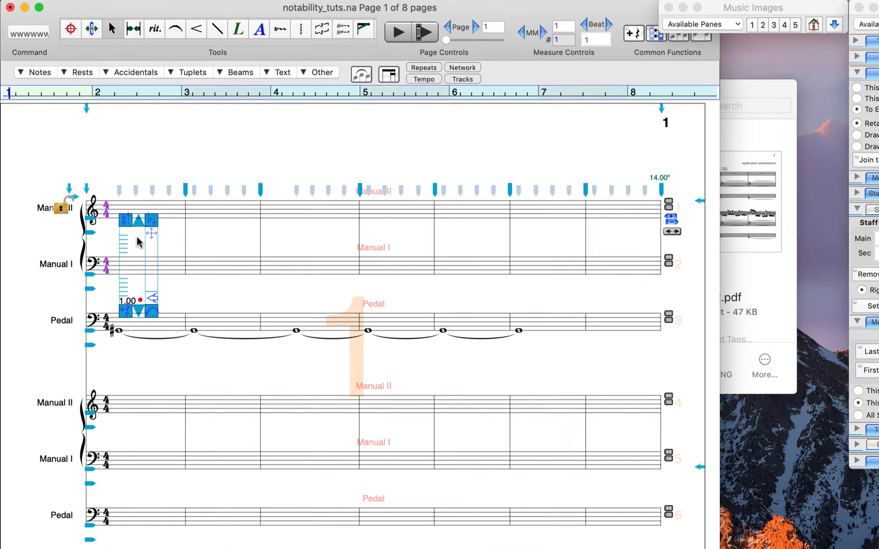
pyautogui.write('wh')
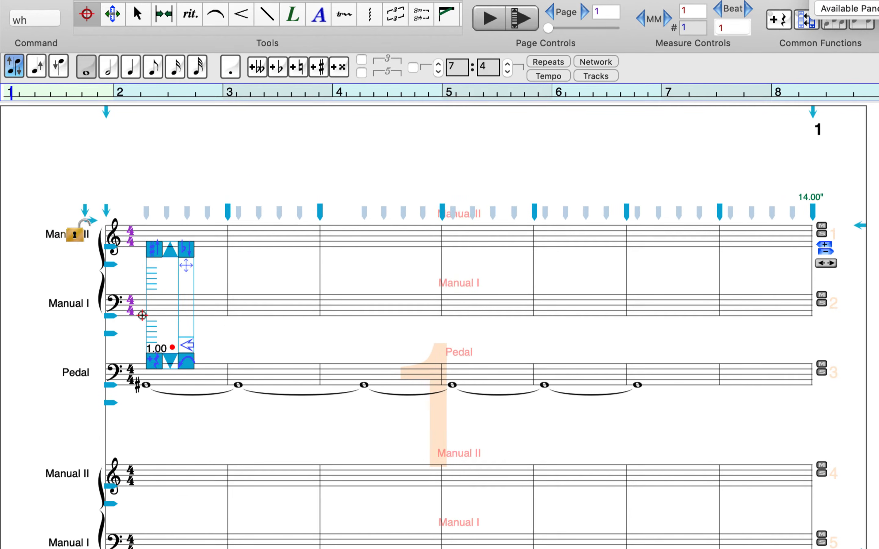
pyautogui.click(134, 303)
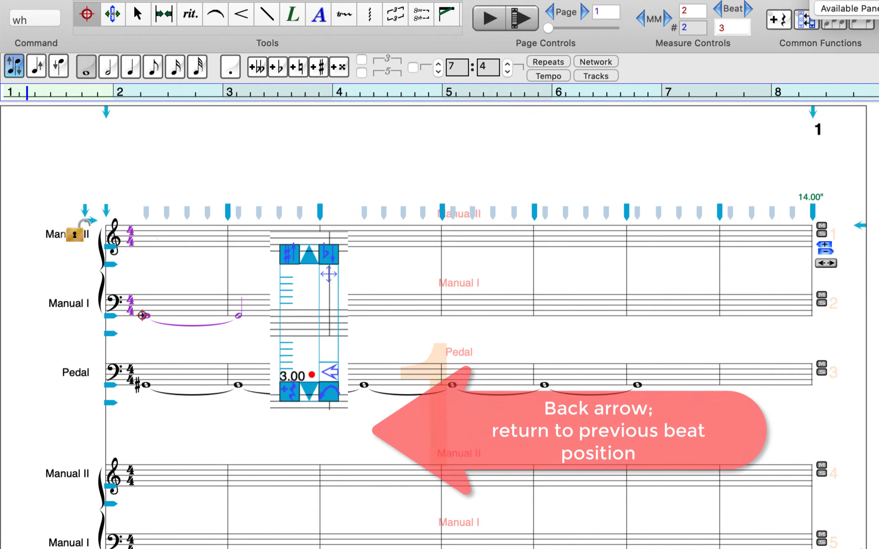
pyautogui.click(320, 345)
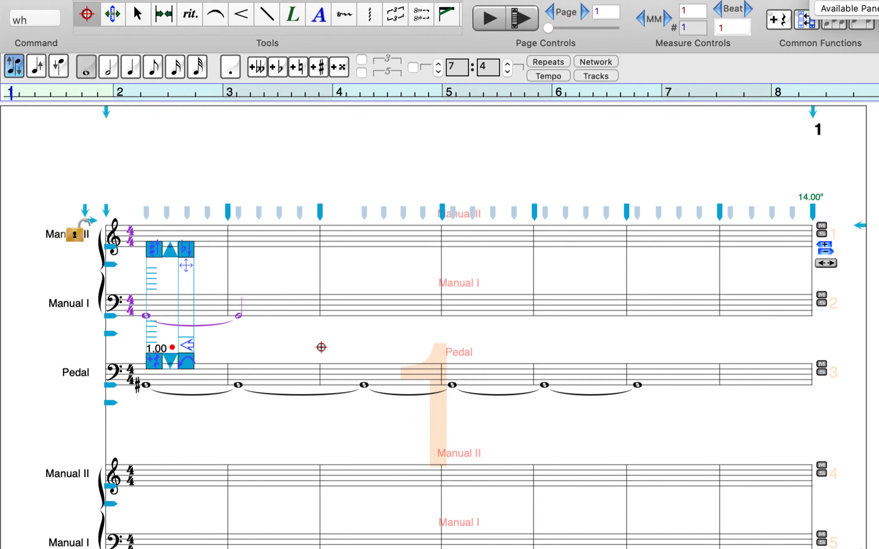
pyautogui.click(144, 308)
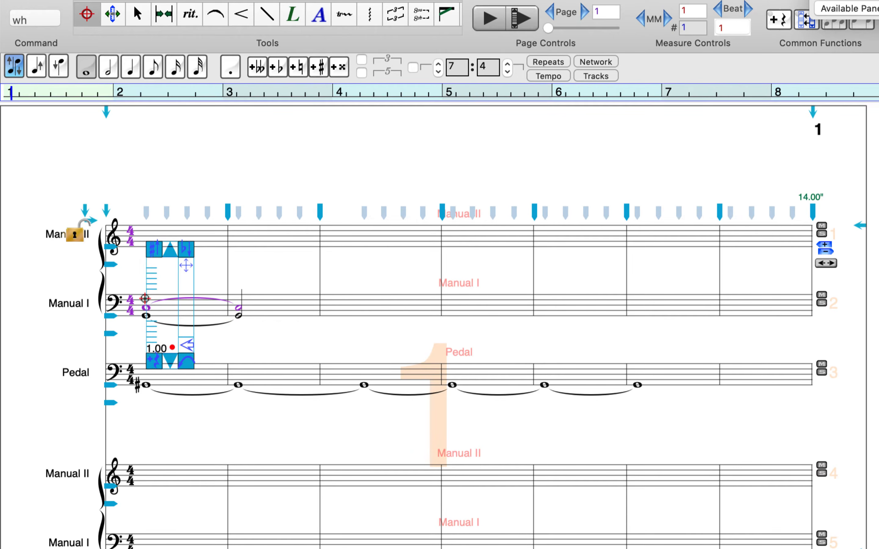
pyautogui.click(144, 301)
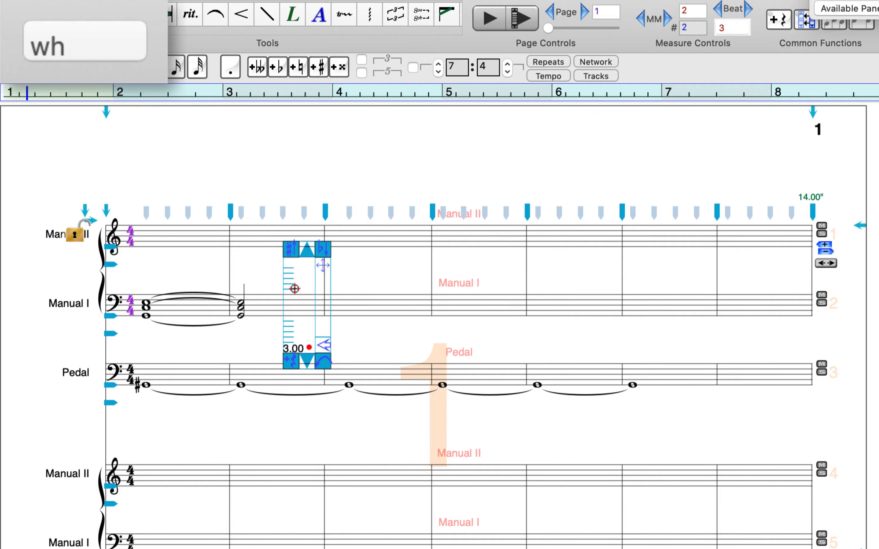
# - Enter tied three-note chords on Manual I from beat 3 of measure 2, using half, whole and dotted half notes
pyautogui.press('w')
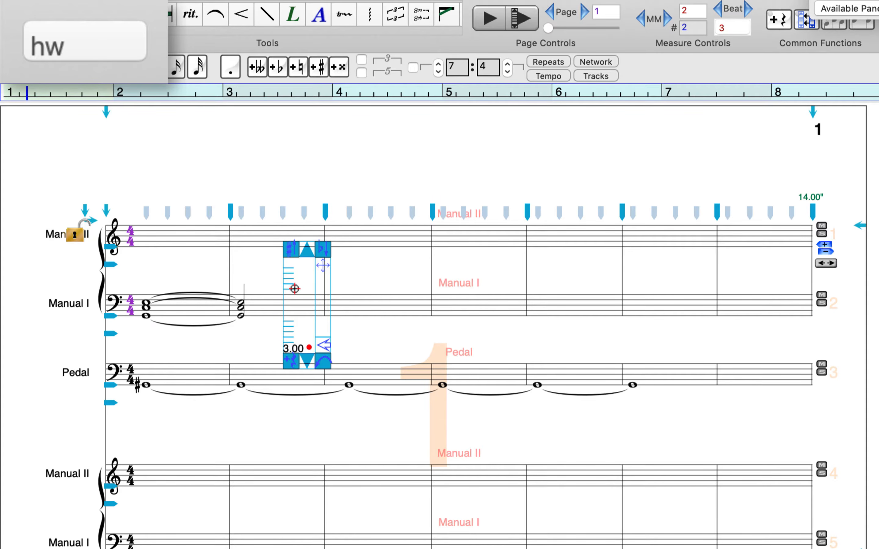
pyautogui.press('h')
pyautogui.press('.')
pyautogui.click(288, 308)
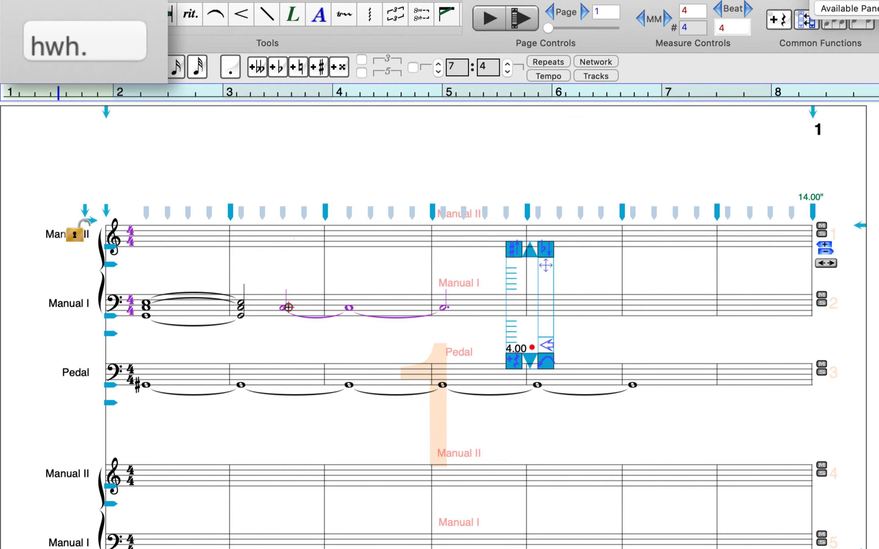
pyautogui.click(286, 306)
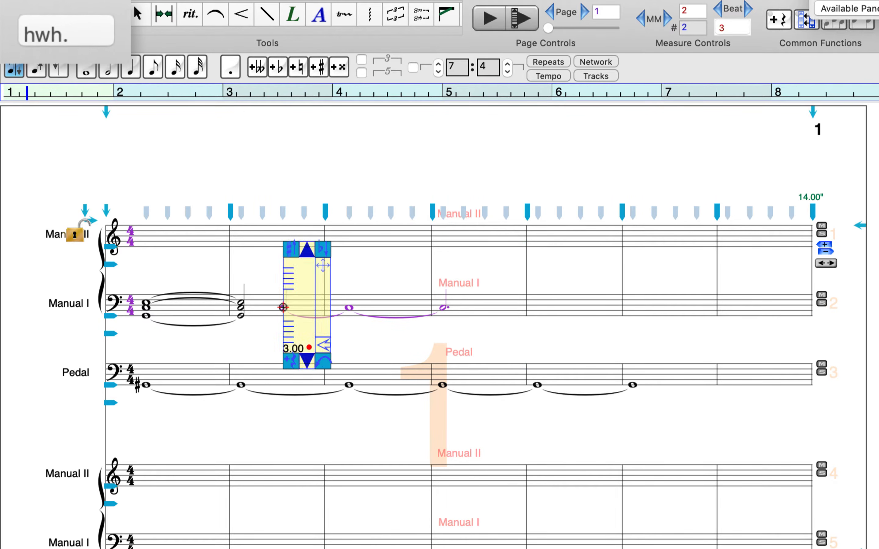
pyautogui.click(283, 304)
pyautogui.click(283, 305)
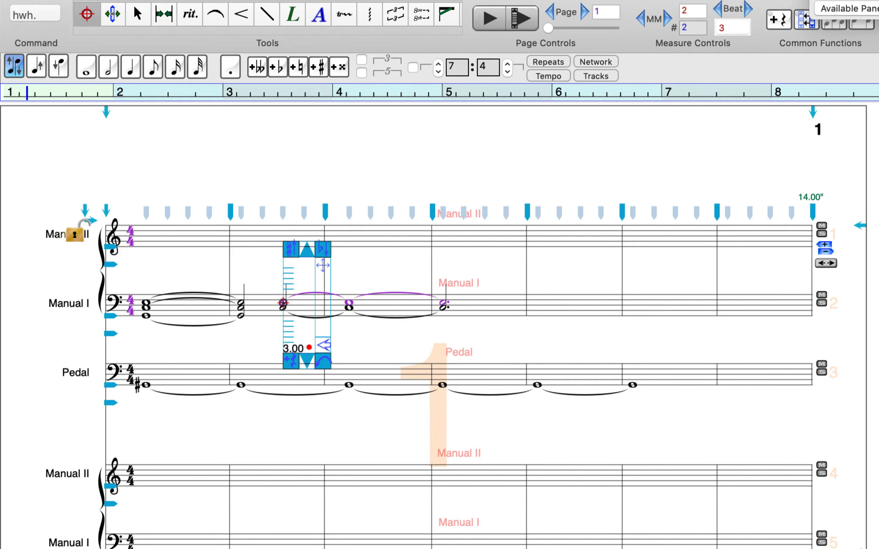
pyautogui.click(283, 296)
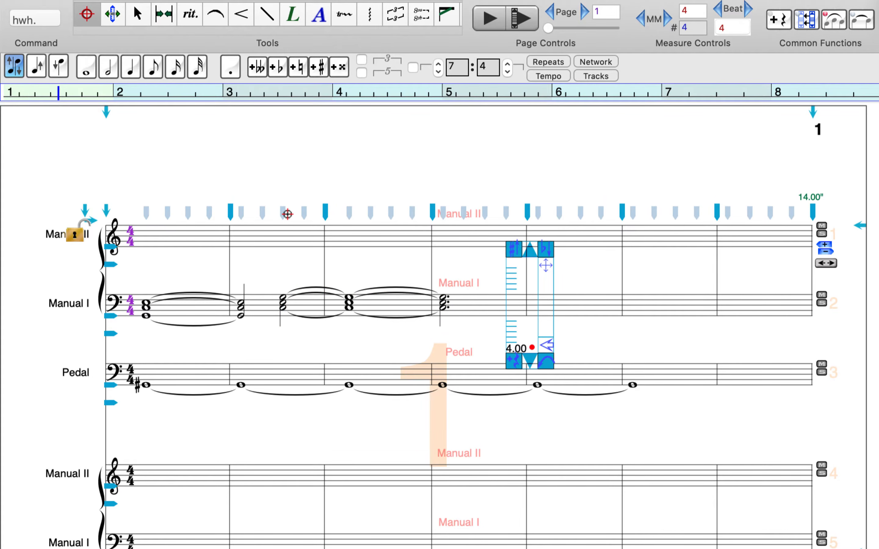
# - Select the two half-note chords in measure 2 of Manual I and tie their common notes
pyautogui.click(137, 15)
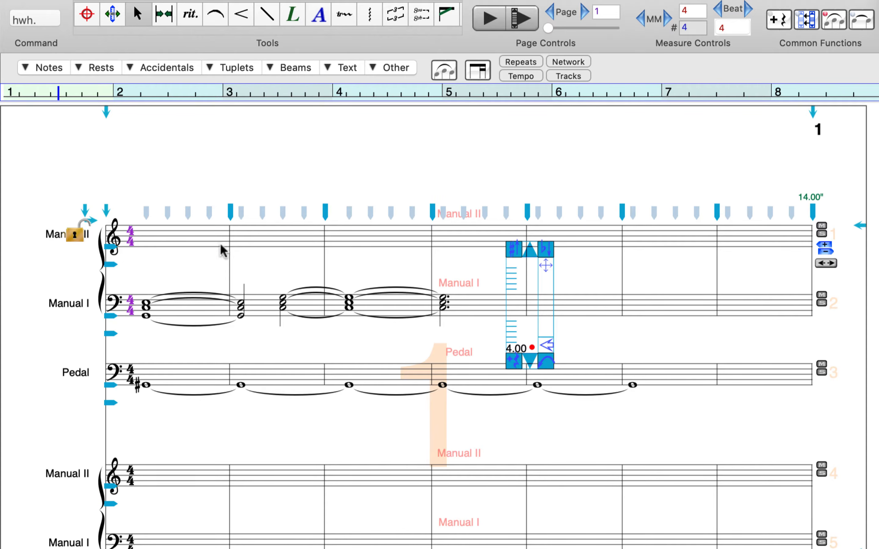
pyautogui.moveTo(222, 276); pyautogui.dragTo(305, 331)
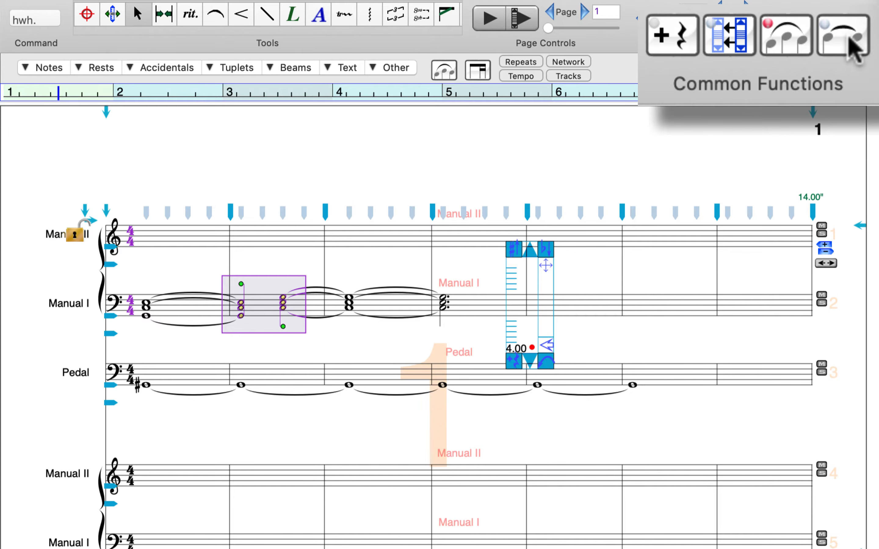
pyautogui.click(851, 45)
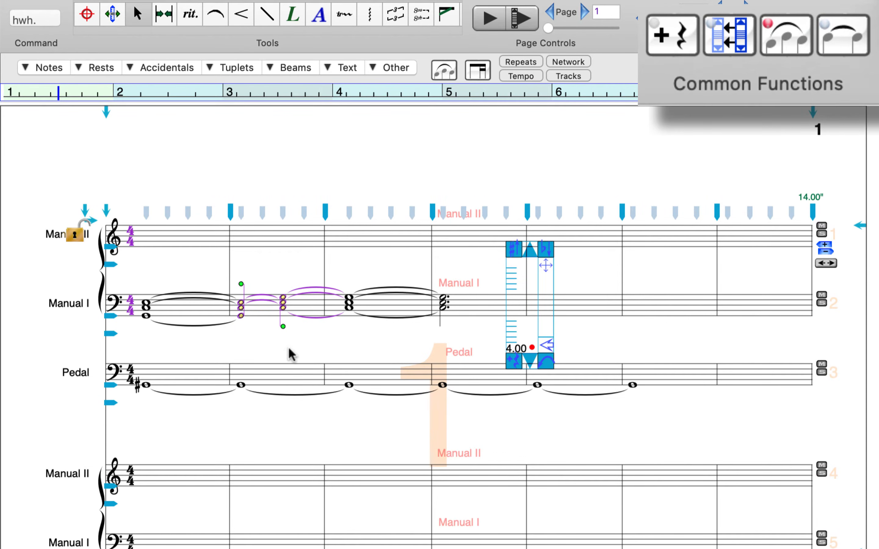
pyautogui.click(265, 334)
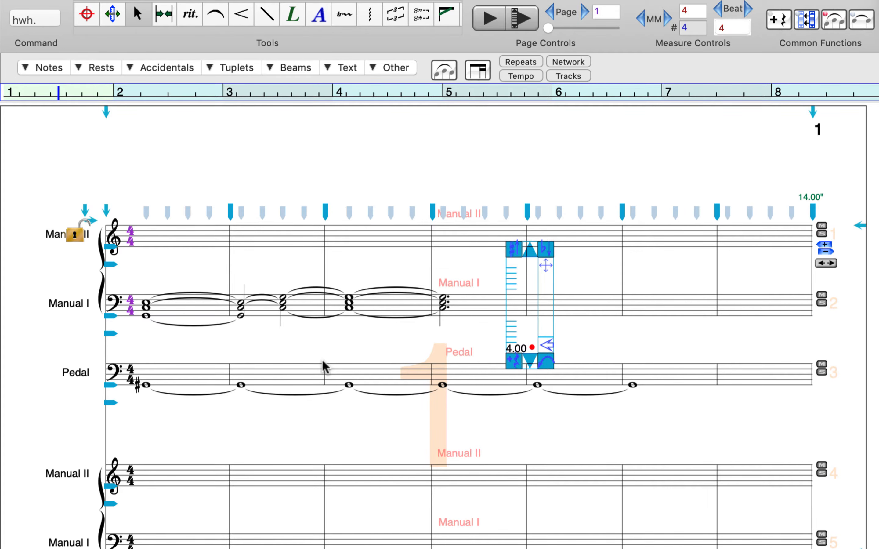
# - Enter tied three-note chords on Manual I from beat 4 of measure 4, using a quarter, three whole notes and a half
pyautogui.write('qwwwh')
pyautogui.click(513, 303)
pyautogui.click(515, 297)
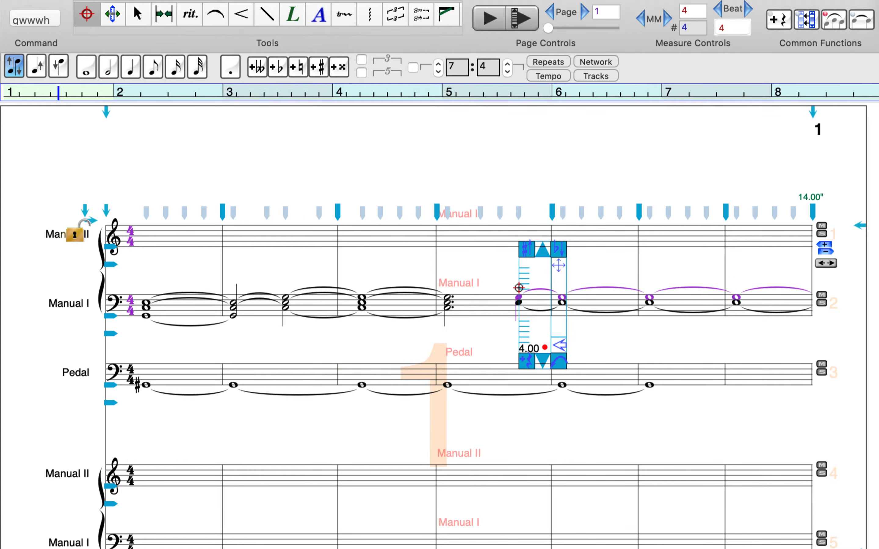
pyautogui.click(518, 289)
# - On page 2, enter tied three-note chords on Manual I from beat 3 of measure 8, using half, whole and dotted half notes
pyautogui.press('pagedown')
pyautogui.click(170, 231)
pyautogui.write('hwh.')
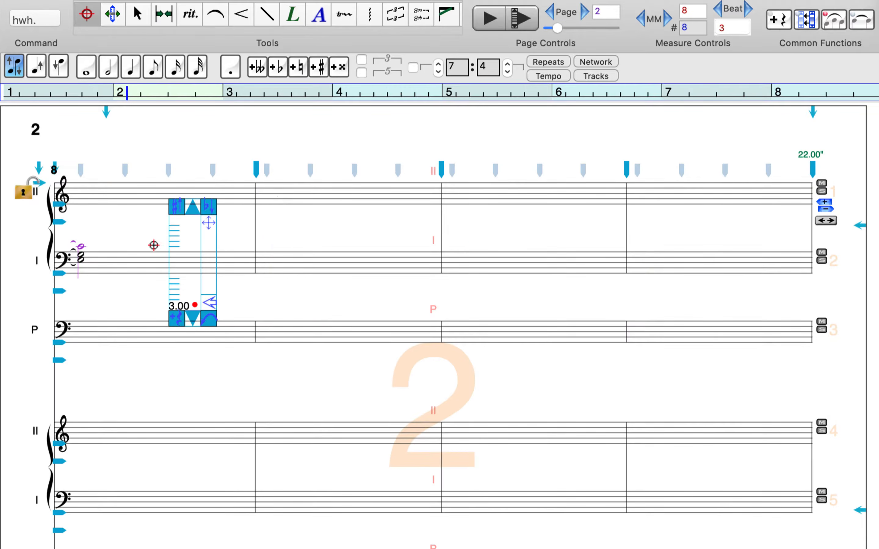
pyautogui.click(168, 254)
pyautogui.click(173, 247)
pyautogui.click(172, 242)
# - Enter tied three-note chords on Manual I from beat 4 of measure 10, using a quarter and two whole notes
pyautogui.write('qww')
pyautogui.click(587, 247)
pyautogui.click(588, 241)
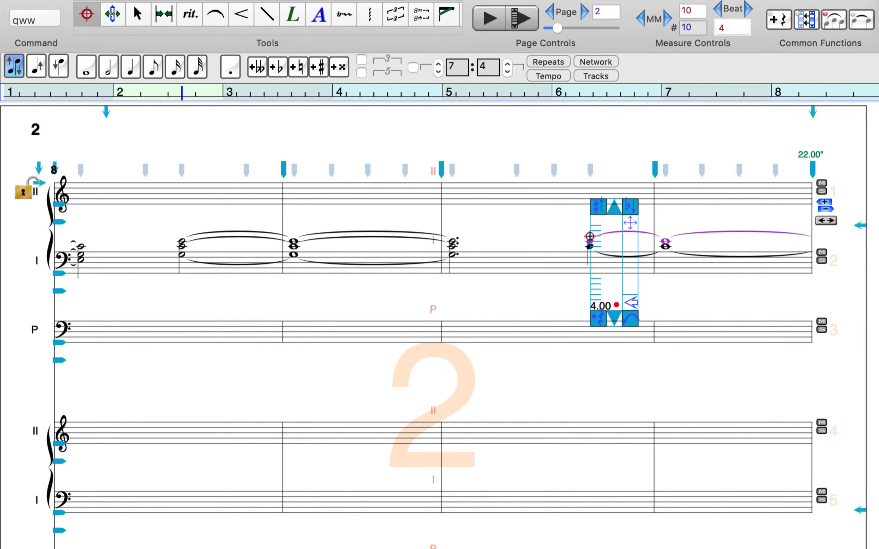
pyautogui.click(590, 236)
# - Back on page 1, enter three tied whole notes with a sharp on the Pedal staff from measure 7
pyautogui.press('Escape')
pyautogui.press('pageup')
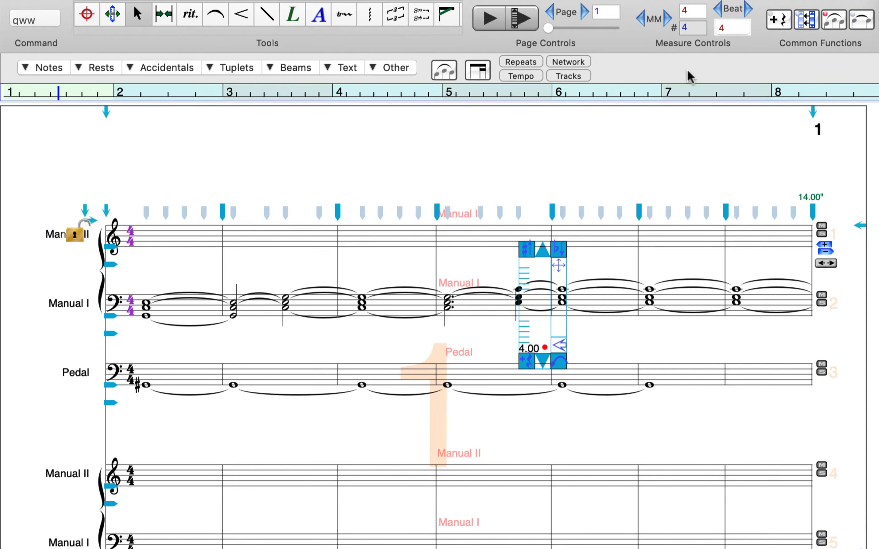
pyautogui.click(733, 378)
pyautogui.write('www')
pyautogui.click(736, 388)
# - Enter three tied whole notes on the Pedal staff of page 2 from measure 10 and return to page 1
pyautogui.click(583, 13)
pyautogui.click(460, 351)
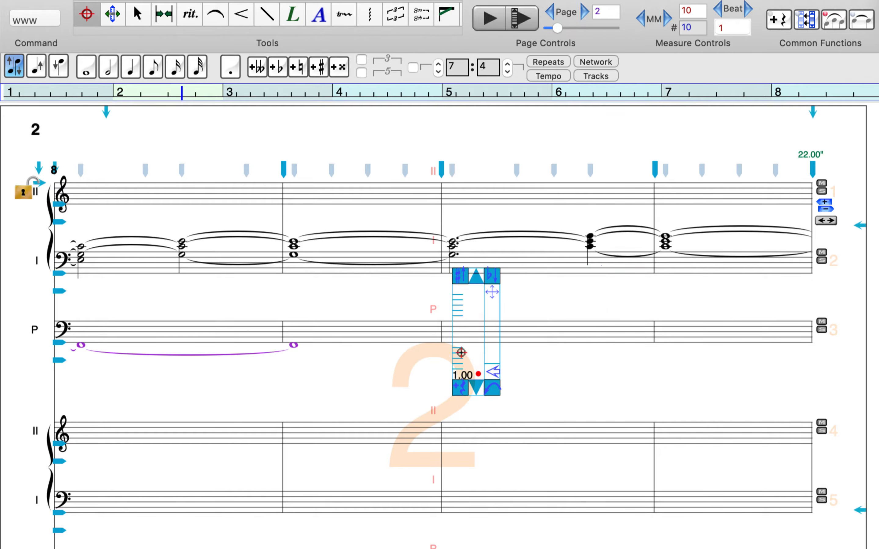
pyautogui.click(460, 350)
pyautogui.click(551, 13)
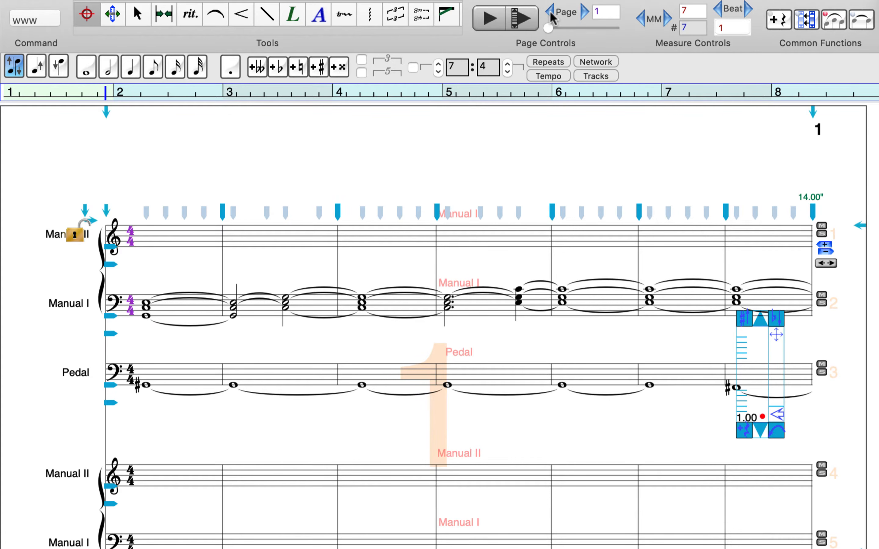
# - Select the Manual I and Pedal passage from measure 1 on page 1 to measure 12 on page 3 with the Select Score tool
pyautogui.click(142, 17)
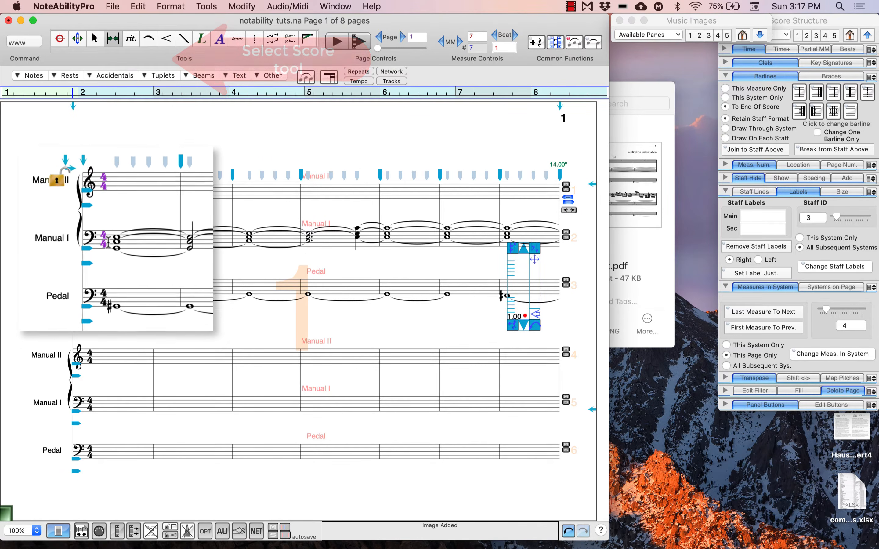
pyautogui.click(126, 242)
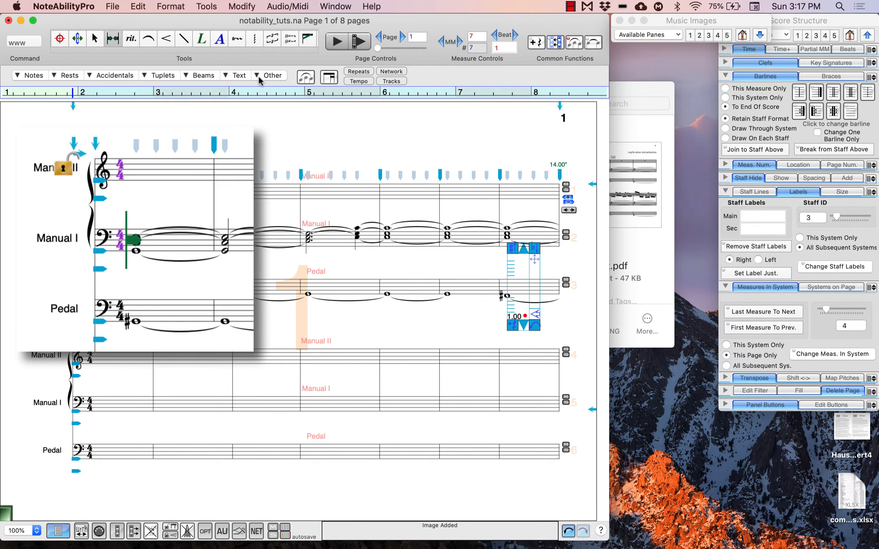
pyautogui.click(161, 95)
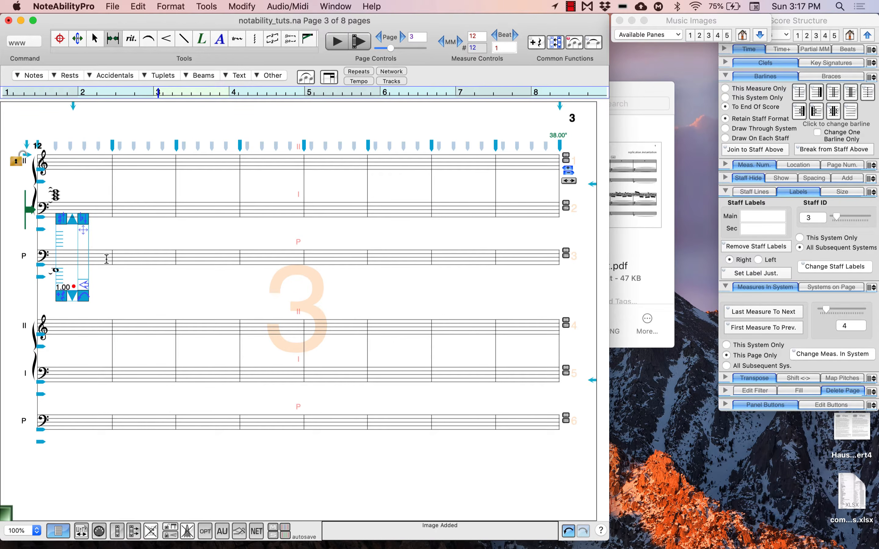
pyautogui.click(106, 259)
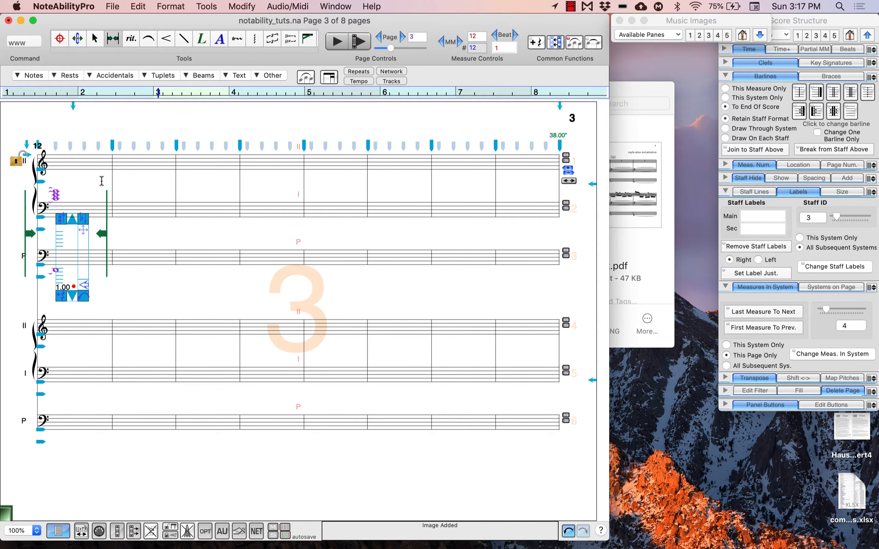
pyautogui.click(113, 93)
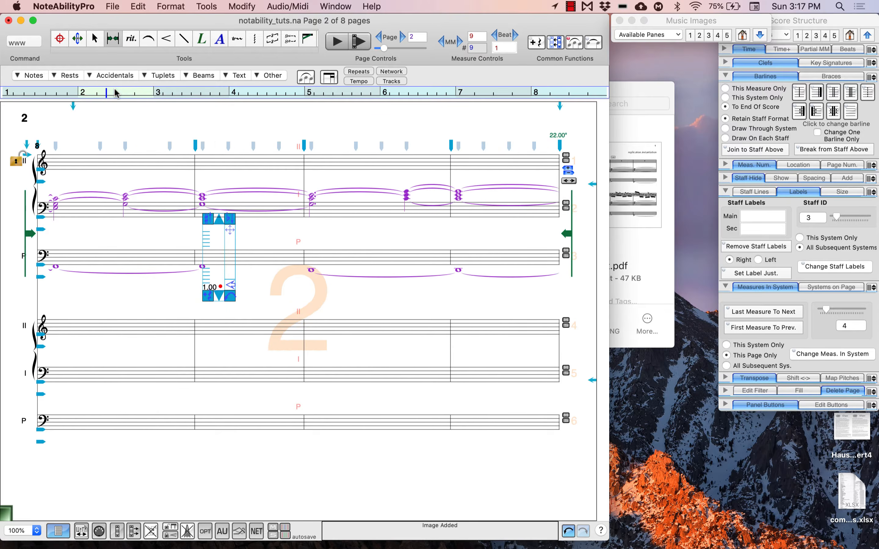
pyautogui.click(67, 93)
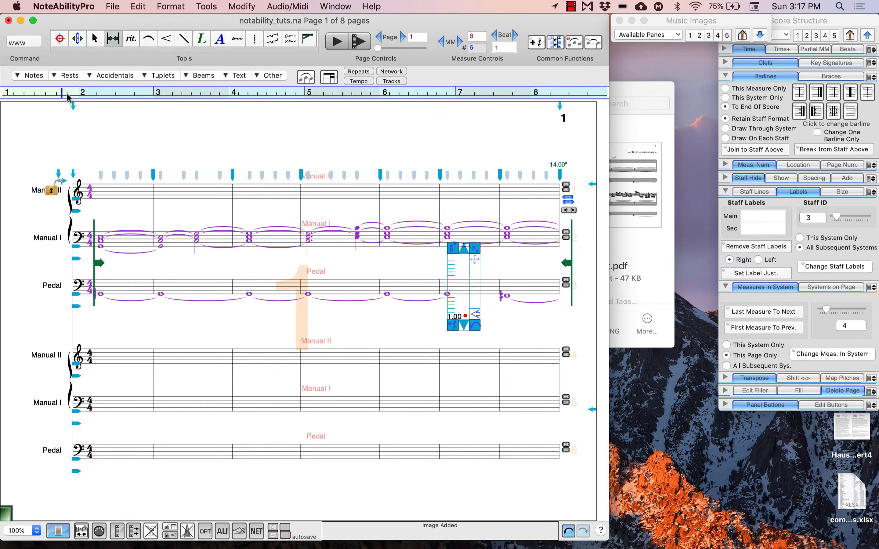
# - Copy the selected passage and paste it at measure 1 of the lower system's Manual I staff
pyautogui.press('super+c')
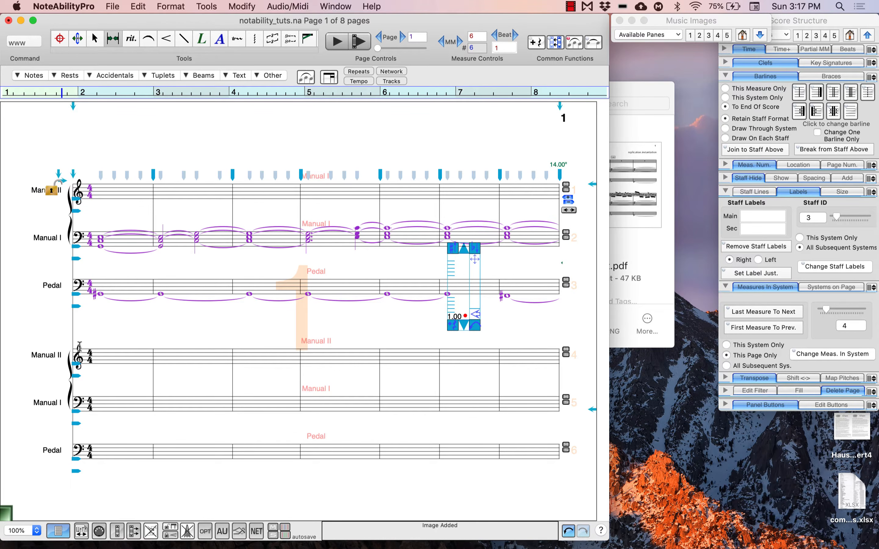
pyautogui.click(97, 403)
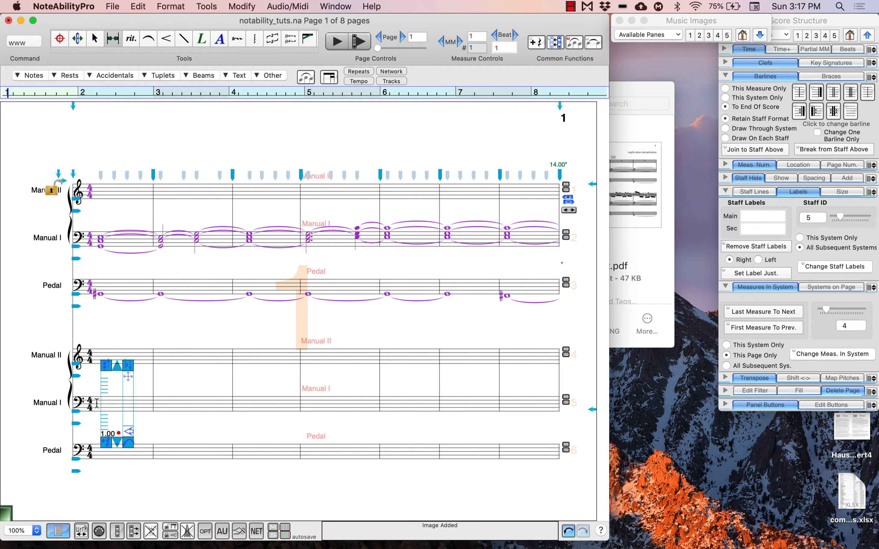
pyautogui.press('super+c')
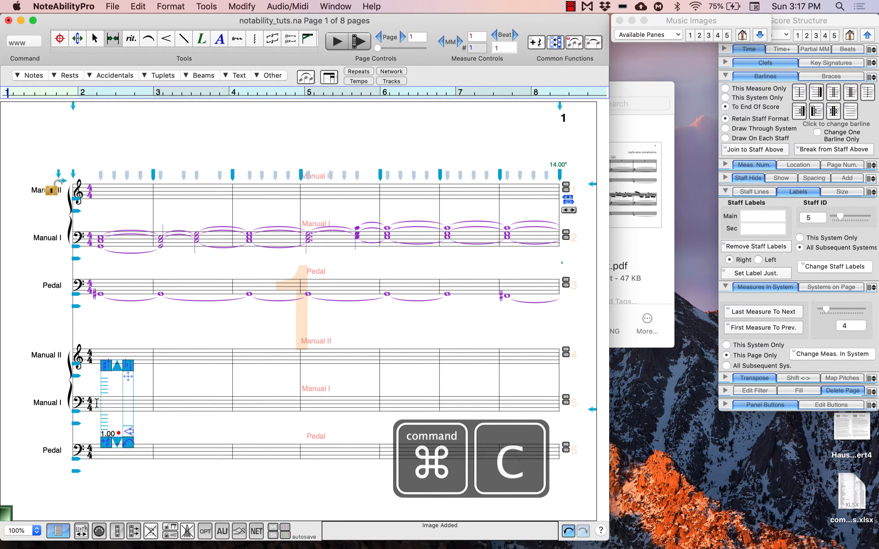
pyautogui.press('super+v')
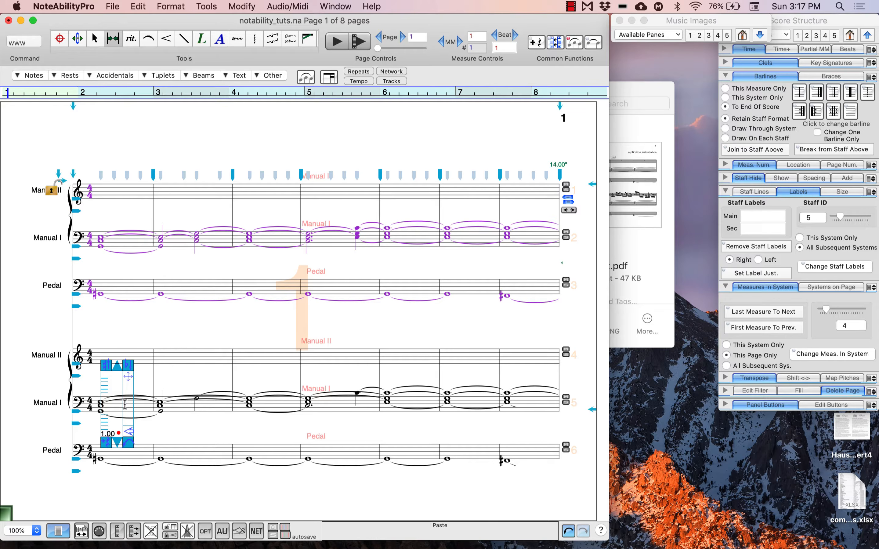
# - Check the pasted Manual I chords in measures 2 to 5 of the lower system and undo the paste
pyautogui.click(95, 38)
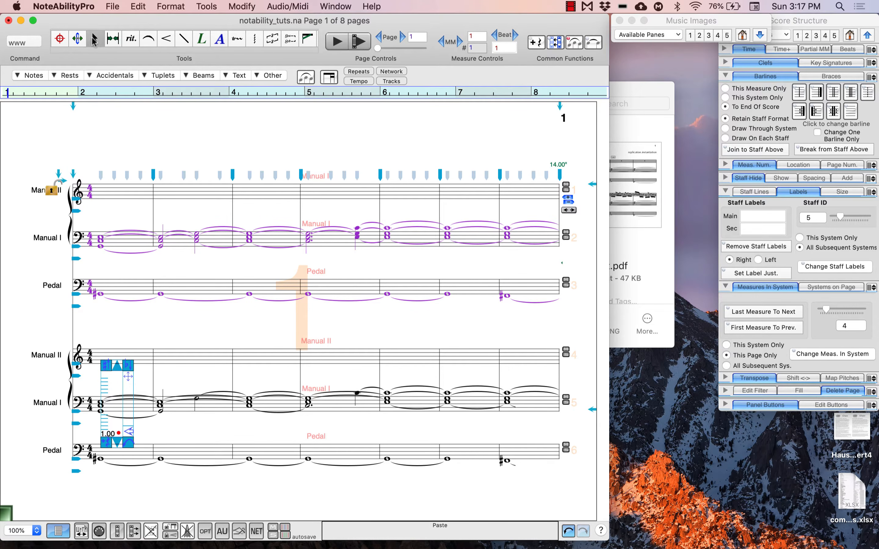
pyautogui.moveTo(290, 381); pyautogui.dragTo(420, 409)
pyautogui.click(410, 437)
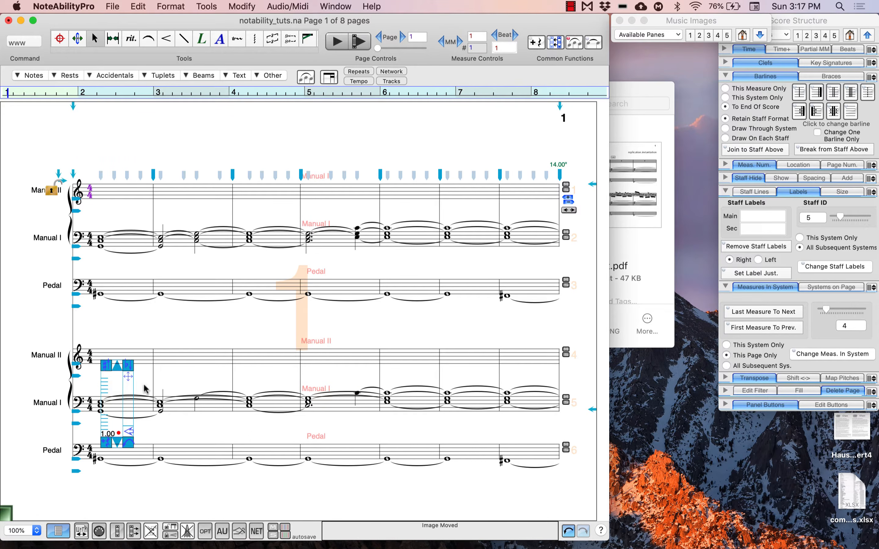
pyautogui.moveTo(141, 381); pyautogui.dragTo(272, 425)
pyautogui.click(288, 436)
pyautogui.press('super+z')
pyautogui.press('super+z')
pyautogui.press('super+z')
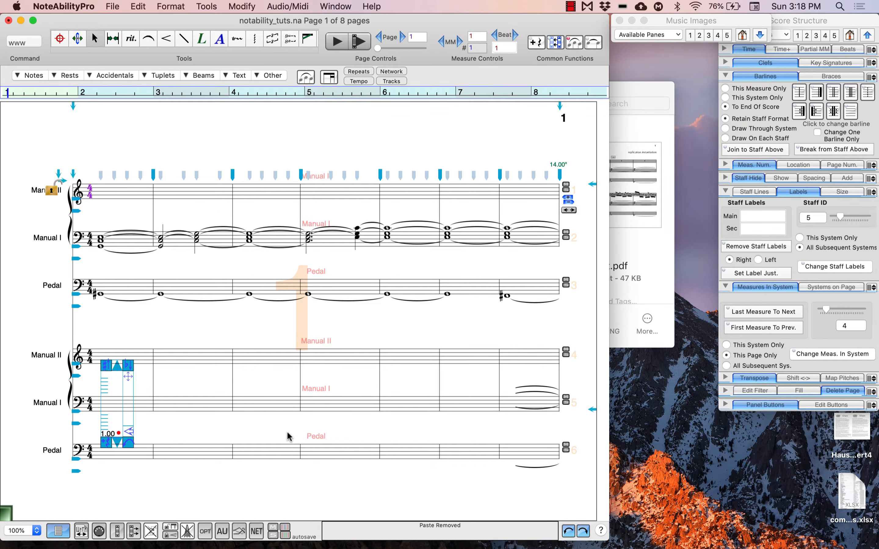
# - Paste the copied Manual I and Pedal passage into the lower system from measure 1 with Paste Exact
pyautogui.click(137, 7)
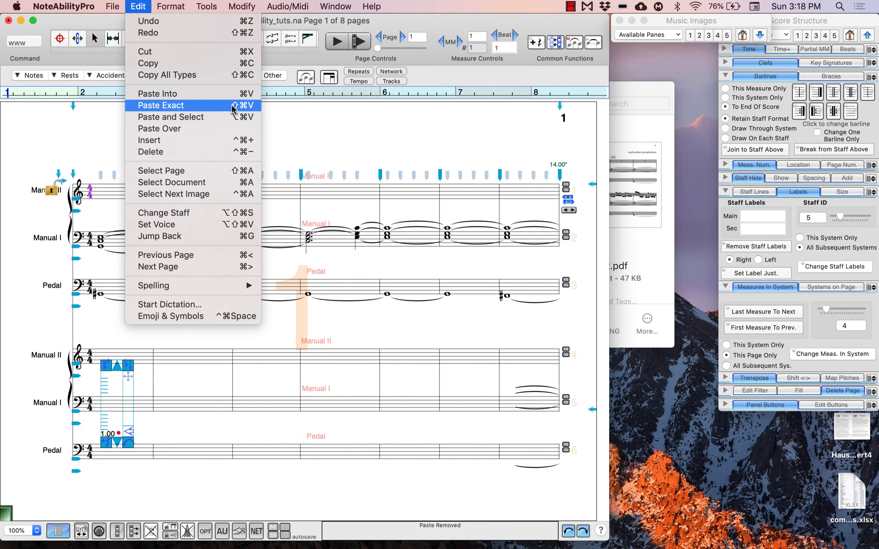
pyautogui.click(213, 106)
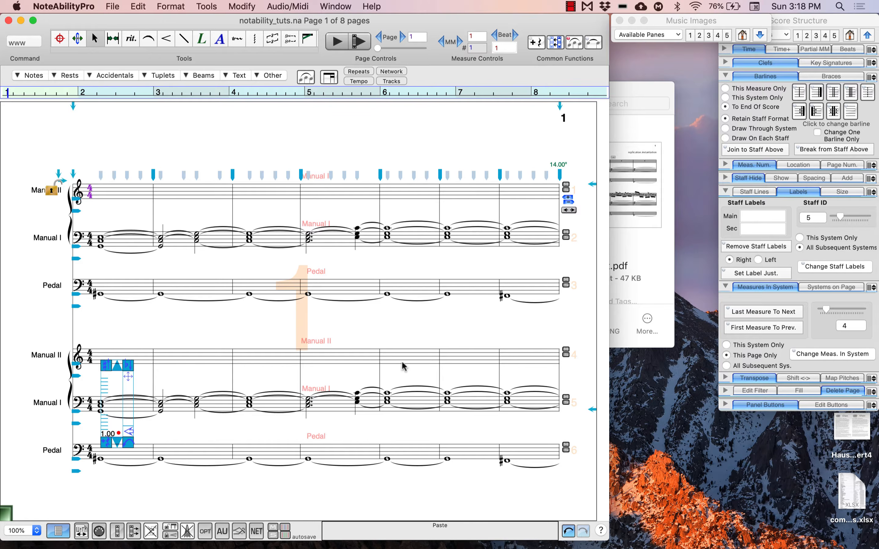
# - Enter six sixteenth notes, with sharps where needed, in measure 1 of the lower system's Manual II staff
pyautogui.press('s')
pyautogui.click(98, 349)
pyautogui.press('+')
pyautogui.click(108, 349)
# - Enter sixteenth notes on beats 1 and 2 of measure 6 in the lower Manual II staff, raising notes with sharps
pyautogui.press('+')
pyautogui.click(115, 352)
pyautogui.click(123, 354)
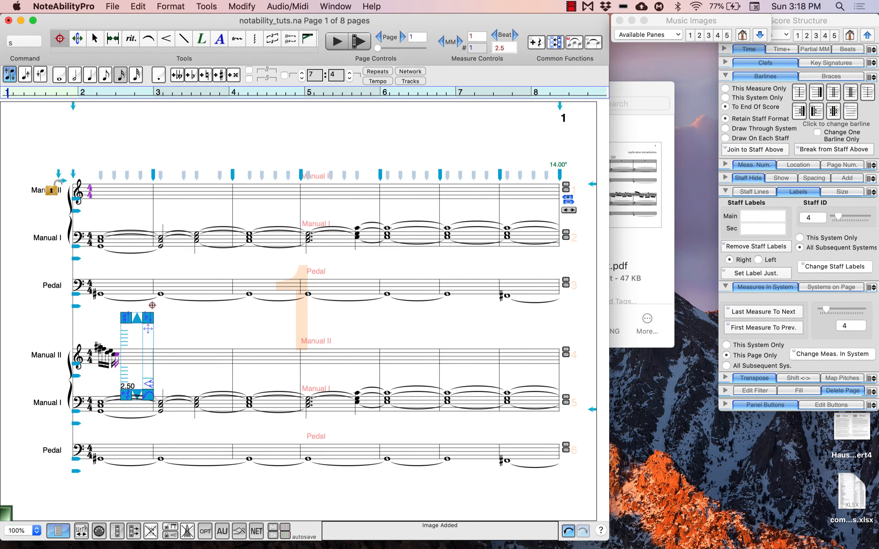
pyautogui.click(447, 361)
pyautogui.click(448, 352)
pyautogui.click(453, 351)
pyautogui.click(458, 354)
pyautogui.click(465, 354)
pyautogui.click(468, 345)
pyautogui.press('+')
pyautogui.click(470, 349)
# - Fill the second half of measure 6 in the lower Manual II staff with sixteenth notes, starting with a raised note
pyautogui.press('+')
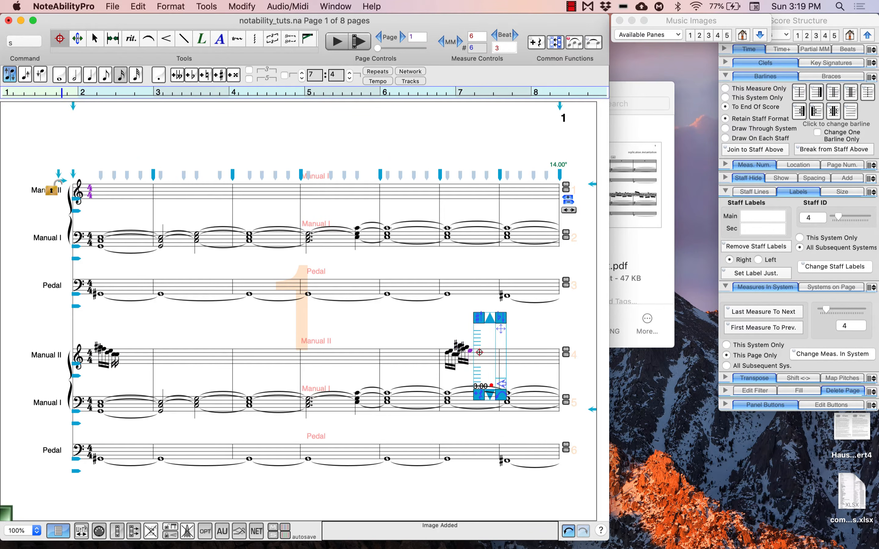
pyautogui.click(487, 345)
pyautogui.press('+')
pyautogui.click(490, 349)
pyautogui.press('+')
pyautogui.click(493, 347)
pyautogui.click(496, 350)
pyautogui.click(499, 351)
# - Enter sixteenth notes from beat 1 of measure 7 in the lower Manual II staff, lowering the first note with a flat
pyautogui.click(503, 355)
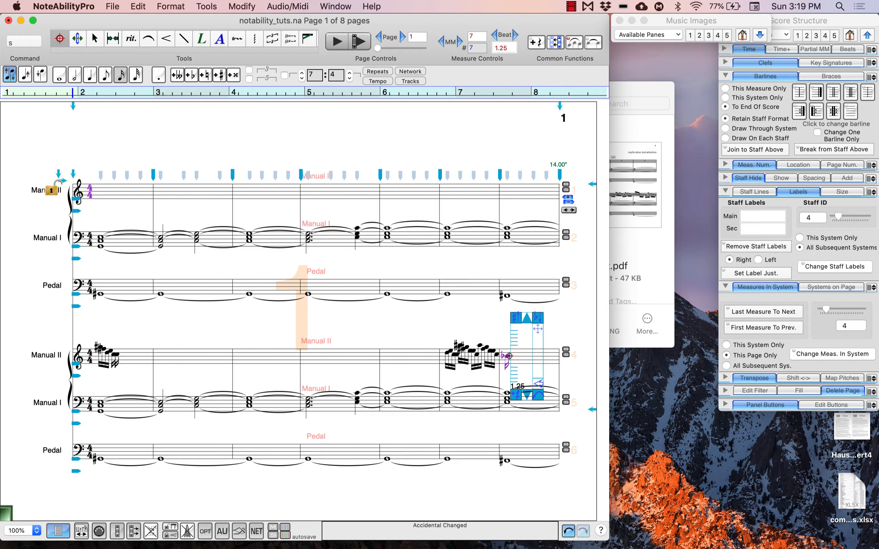
pyautogui.press('-')
pyautogui.click(520, 358)
pyautogui.click(523, 350)
pyautogui.click(527, 353)
pyautogui.click(530, 357)
pyautogui.click(533, 354)
pyautogui.click(536, 358)
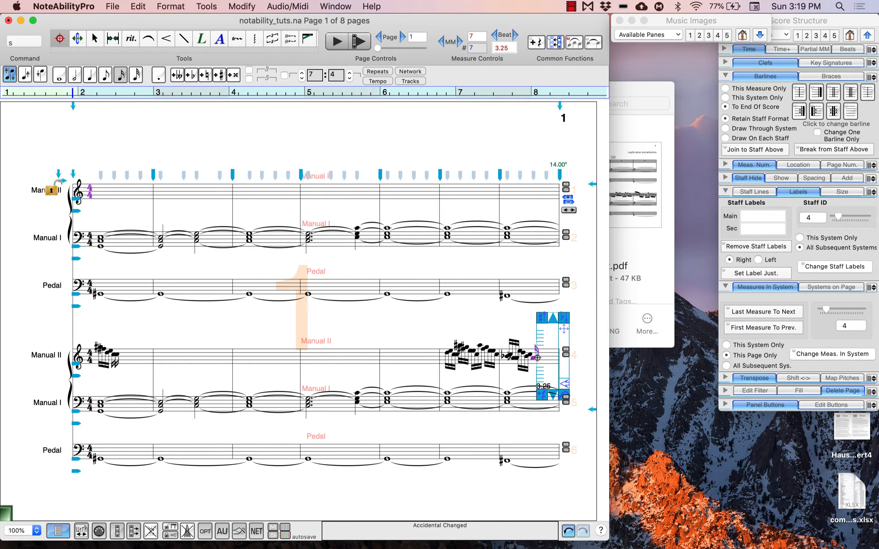
# - Continue the sixteenth notes through beats 3 and 4 of measure 7 in the lower Manual II staff, adding flats
pyautogui.click(540, 358)
pyautogui.press('-')
pyautogui.click(547, 353)
pyautogui.click(550, 351)
pyautogui.click(553, 354)
pyautogui.click(556, 355)
pyautogui.click(559, 358)
pyautogui.press('-')
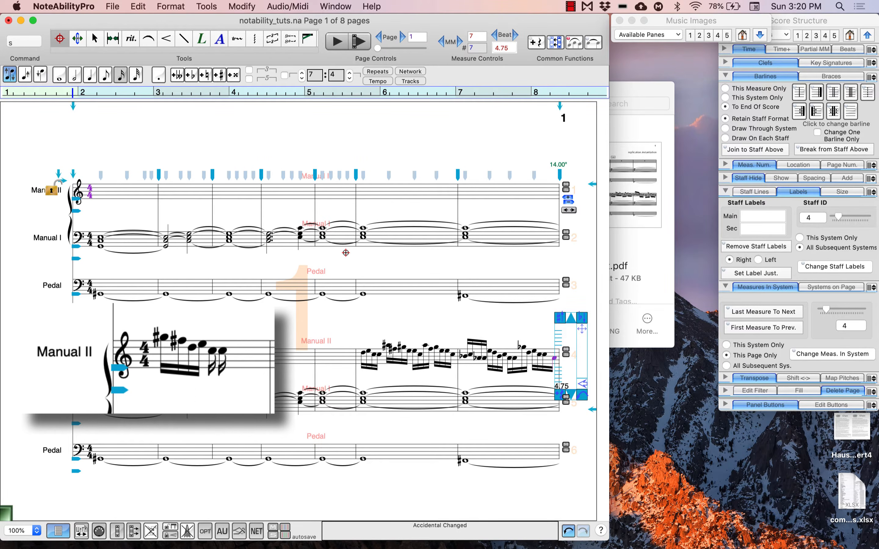
# - Beam the six sixteenth notes in measure 1 of the lower Manual II staff into a single group
pyautogui.click(93, 35)
pyautogui.moveTo(149, 317); pyautogui.dragTo(258, 384)
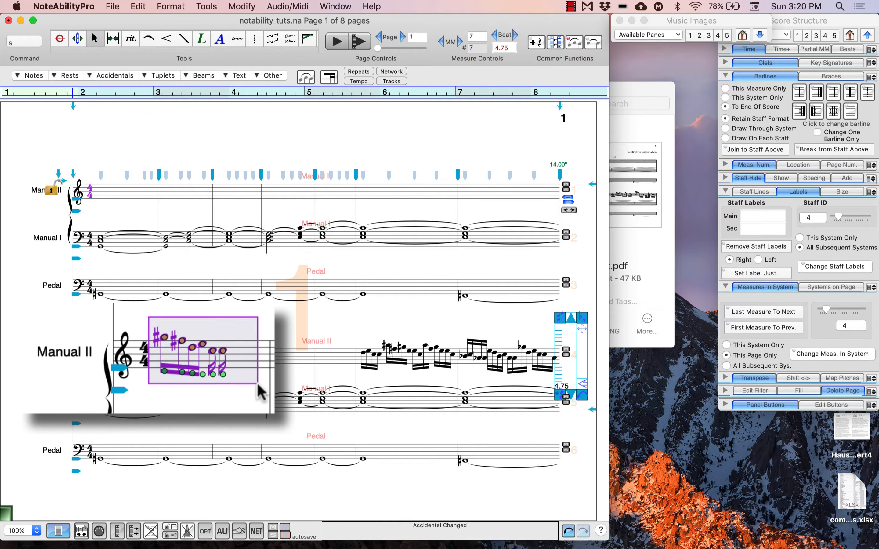
pyautogui.press('super+b')
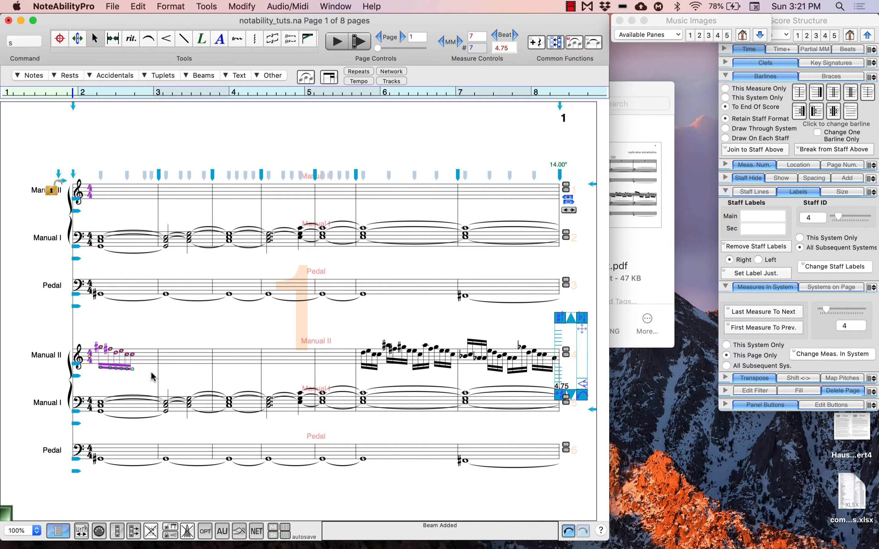
pyautogui.click(152, 372)
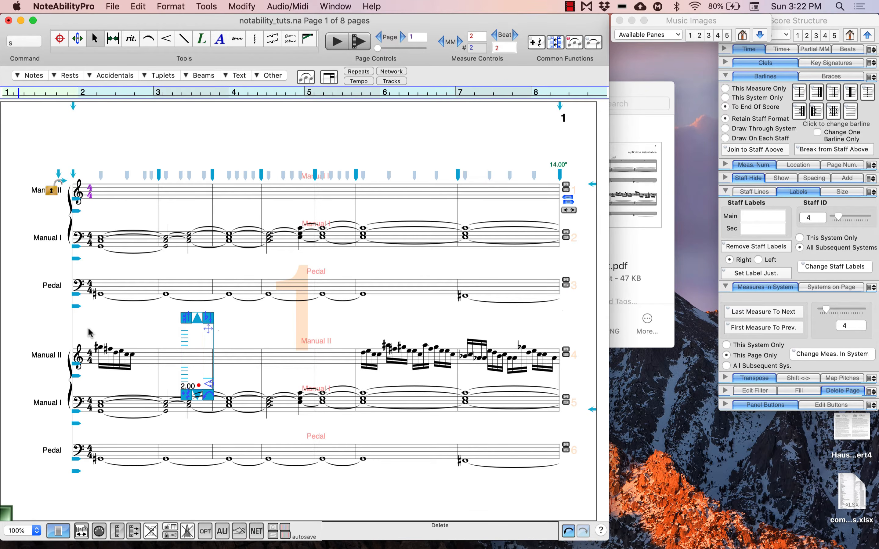
# - Copy the beamed six-note group, paste it twice in measure 2 of the lower Manual II staff, and delete both copies
pyautogui.moveTo(89, 329); pyautogui.dragTo(143, 373)
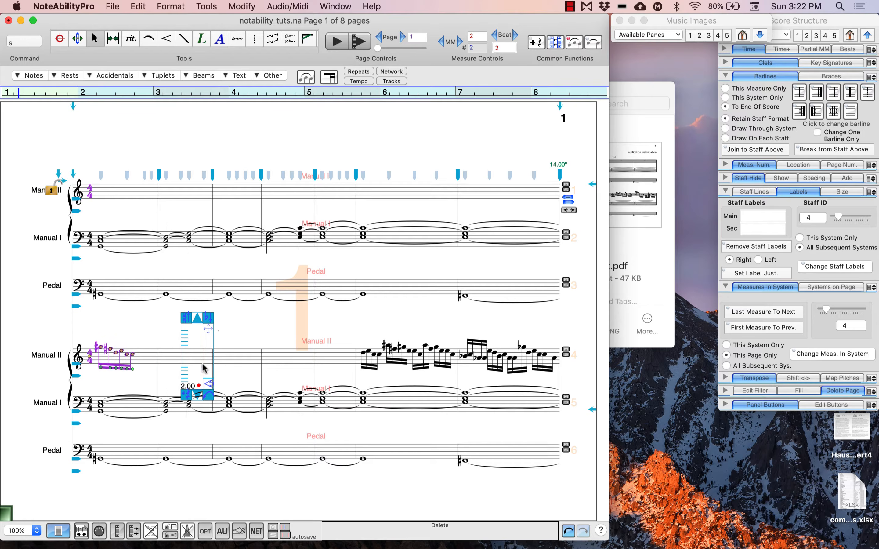
pyautogui.click(164, 360)
pyautogui.press('super+v')
pyautogui.click(191, 356)
pyautogui.press('super+v')
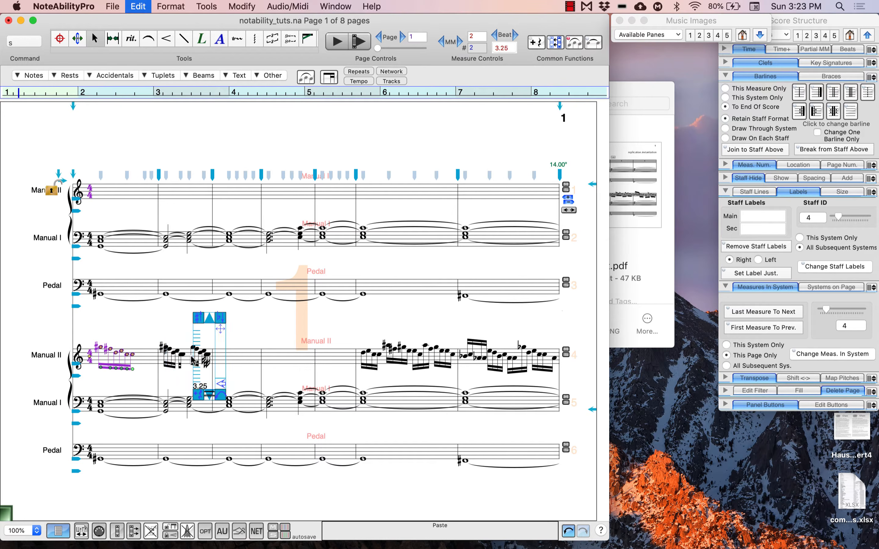
pyautogui.moveTo(159, 332); pyautogui.dragTo(240, 376)
pyautogui.press('Delete')
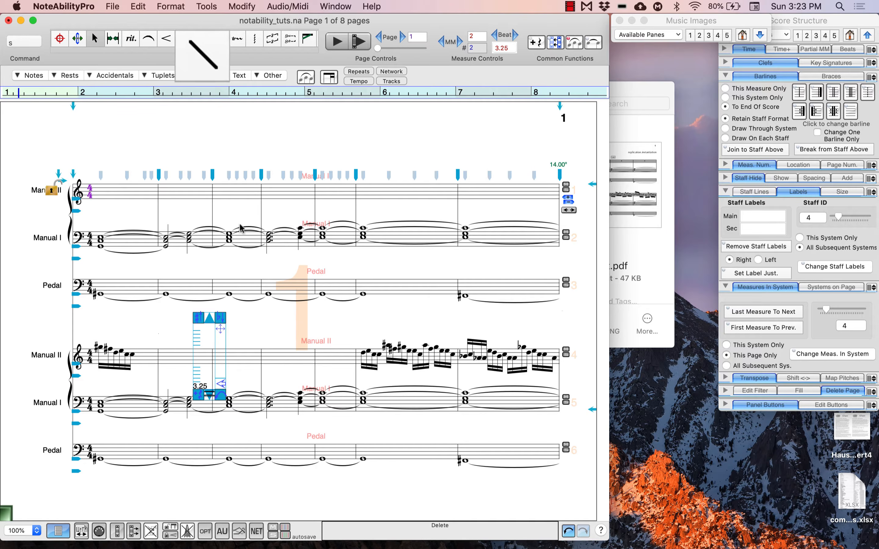
# - Draw two trial lines above the upper system with the Line tool and undo them
pyautogui.click(184, 40)
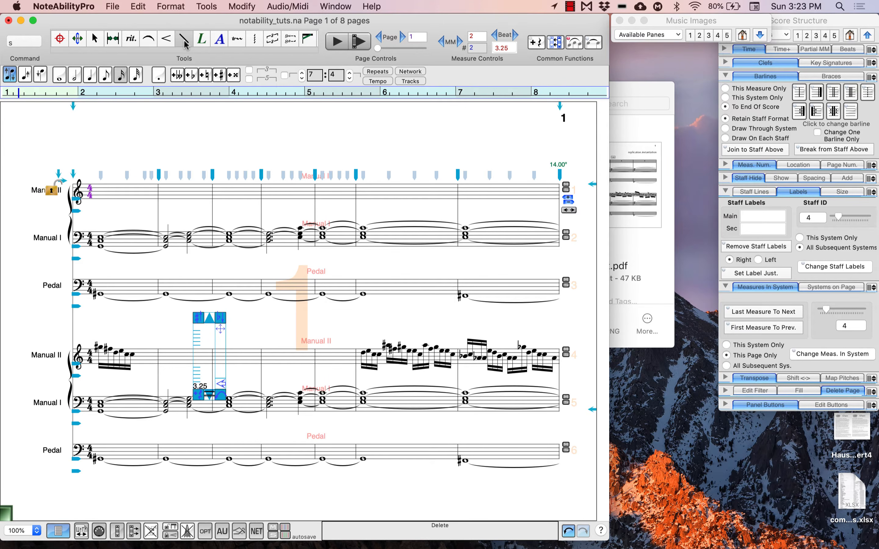
pyautogui.moveTo(153, 141)
pyautogui.mouseDown()
pyautogui.moveTo(309, 136)
pyautogui.moveTo(328, 169)
pyautogui.mouseUp()
pyautogui.moveTo(276, 164); pyautogui.dragTo(369, 123)
pyautogui.press('super+z')
pyautogui.press('super+z')
pyautogui.press('super+z')
# - With line width 1 and the wavy arrow type, draw a line after measure 1's notes to the end of measure 5 in lower Manual II
pyautogui.moveTo(685, 19); pyautogui.dragTo(684, 20)
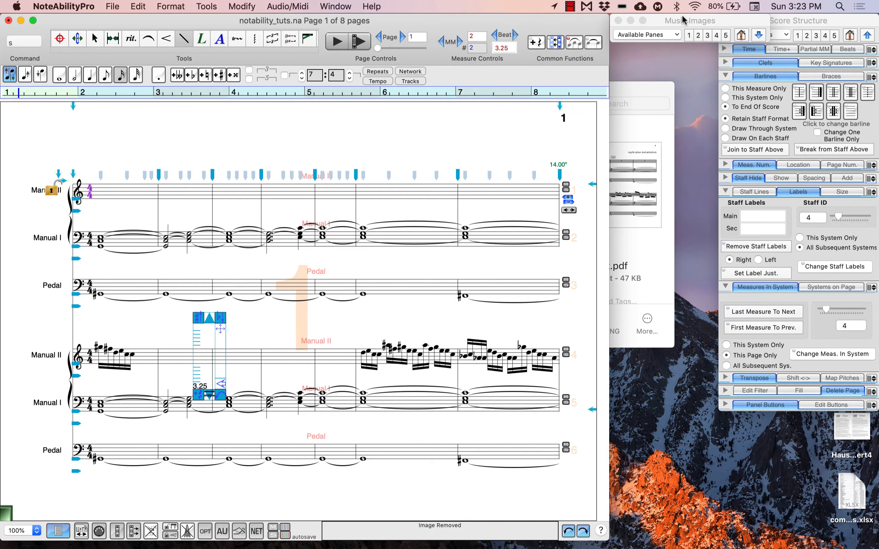
pyautogui.click(758, 35)
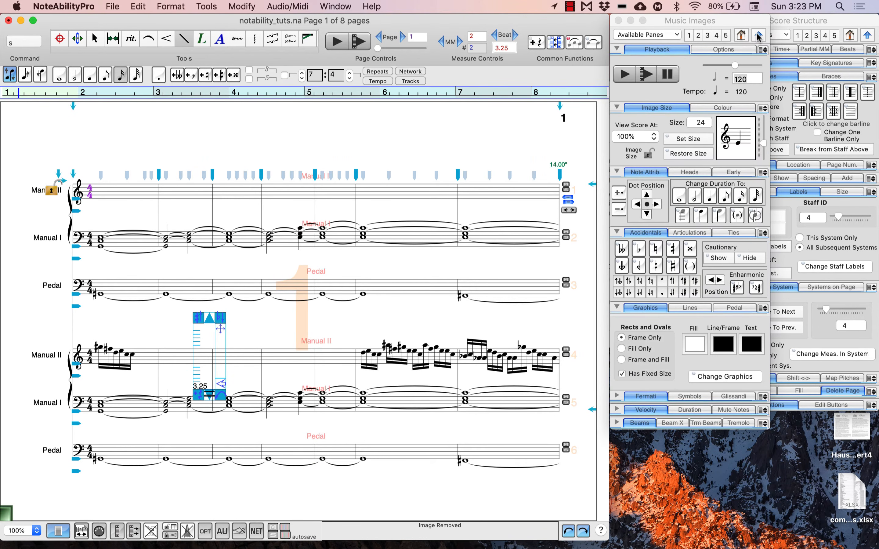
pyautogui.click(702, 305)
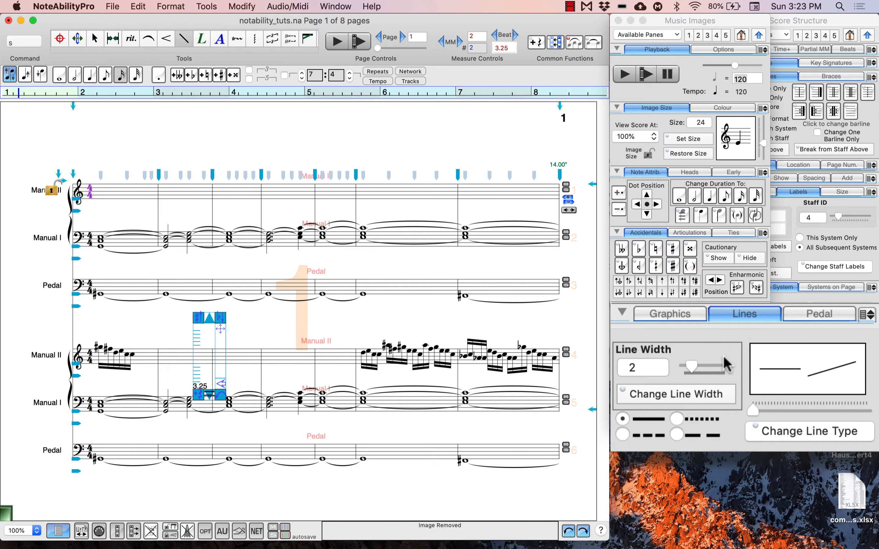
pyautogui.click(689, 365)
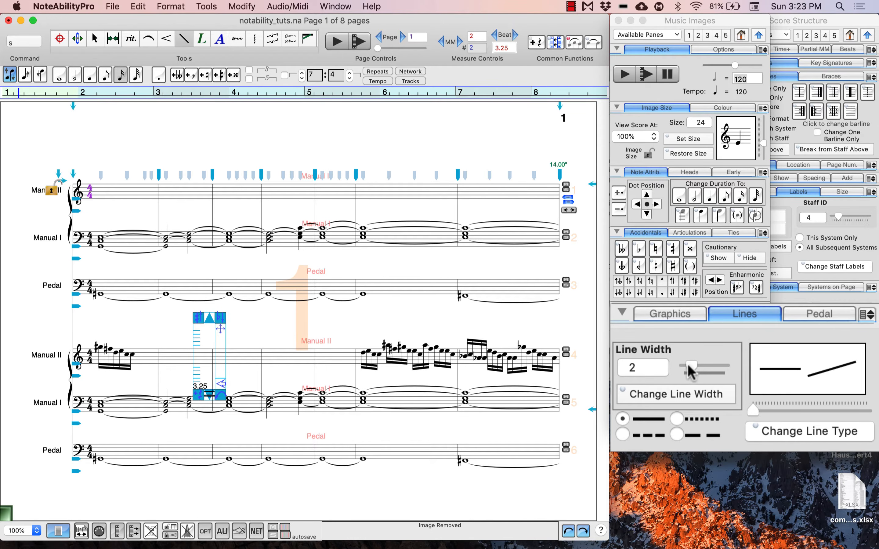
pyautogui.moveTo(687, 365)
pyautogui.mouseDown()
pyautogui.moveTo(735, 368)
pyautogui.moveTo(684, 368)
pyautogui.mouseUp()
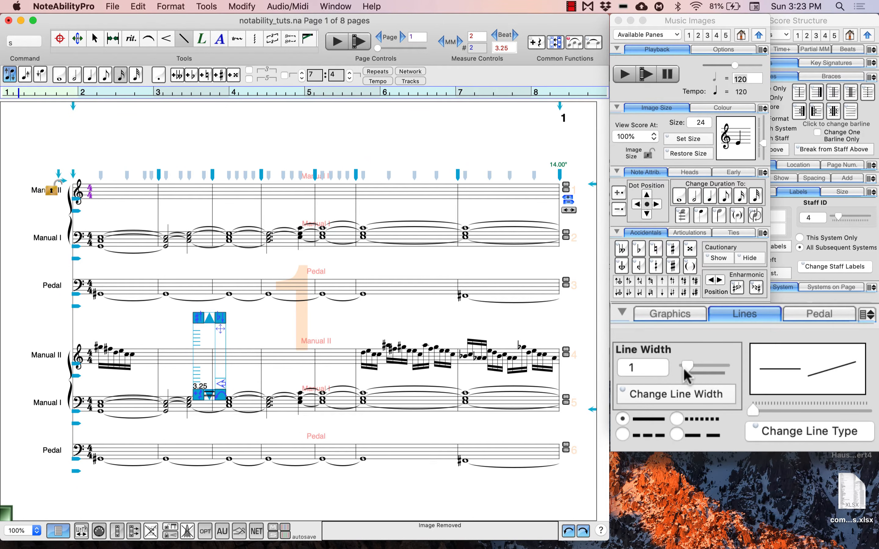
pyautogui.moveTo(752, 410)
pyautogui.mouseDown()
pyautogui.moveTo(838, 394)
pyautogui.moveTo(865, 402)
pyautogui.moveTo(766, 412)
pyautogui.mouseUp()
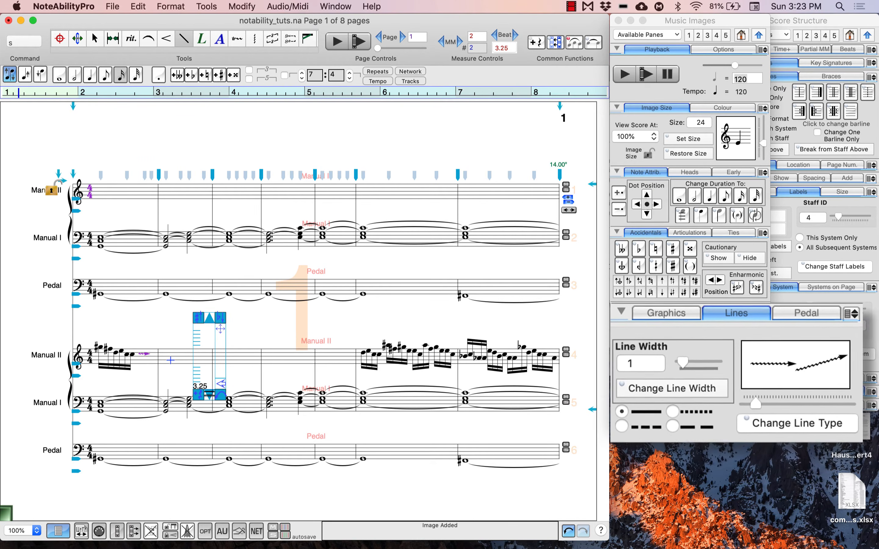
pyautogui.moveTo(138, 353)
pyautogui.mouseDown()
pyautogui.moveTo(284, 372)
pyautogui.moveTo(351, 363)
pyautogui.mouseUp()
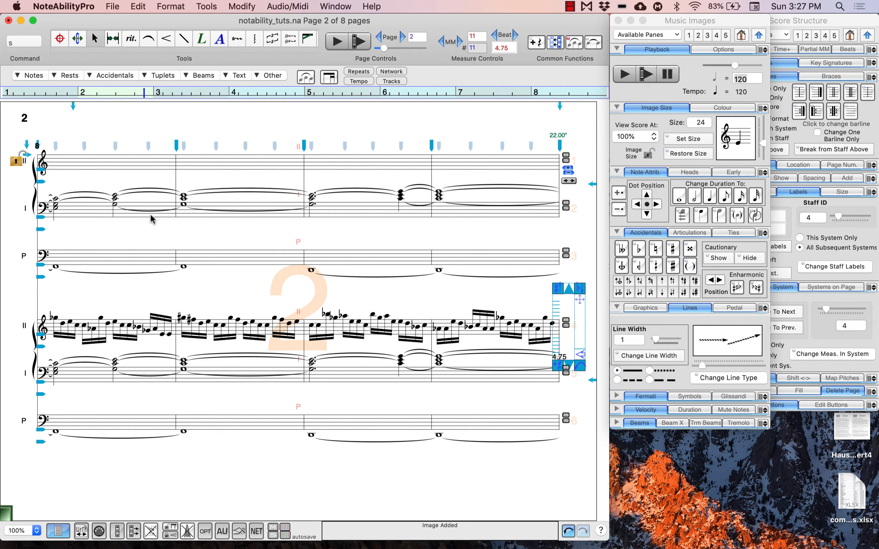
# - Start note entry at beat 4 of measure 10 in the upper Manual II staff on page 2
pyautogui.click(404, 167)
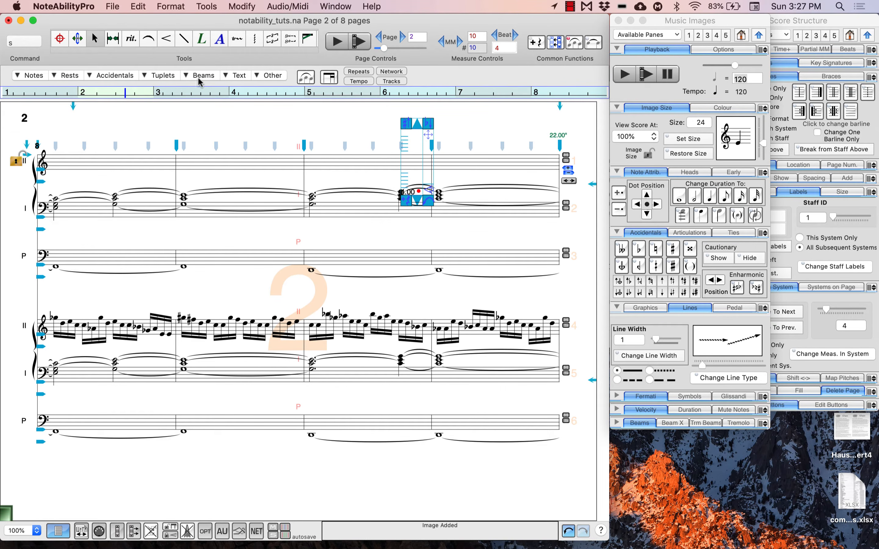
pyautogui.click(61, 39)
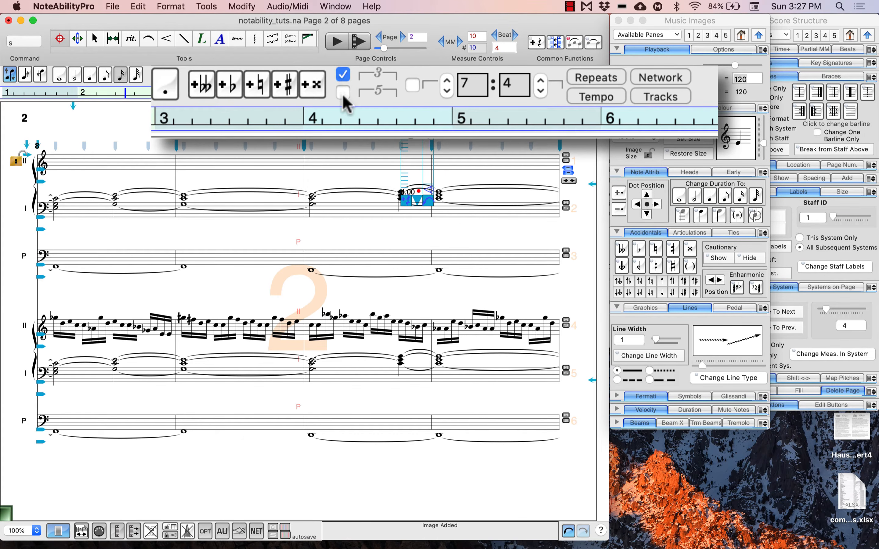
# - Try the quintuplet option and a custom tuplet ratio of 12:6 for note entry
pyautogui.click(343, 92)
pyautogui.click(411, 85)
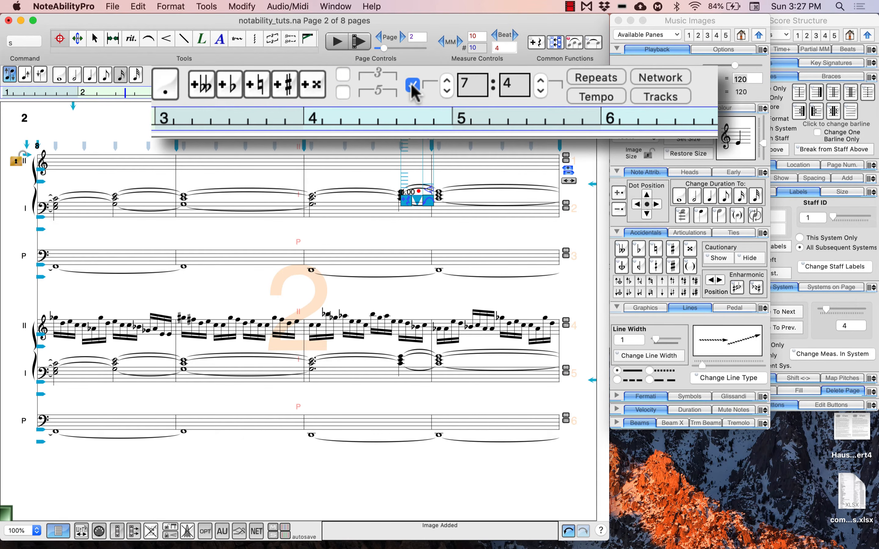
pyautogui.click(445, 81)
pyautogui.click(536, 88)
pyautogui.click(540, 80)
pyautogui.click(539, 80)
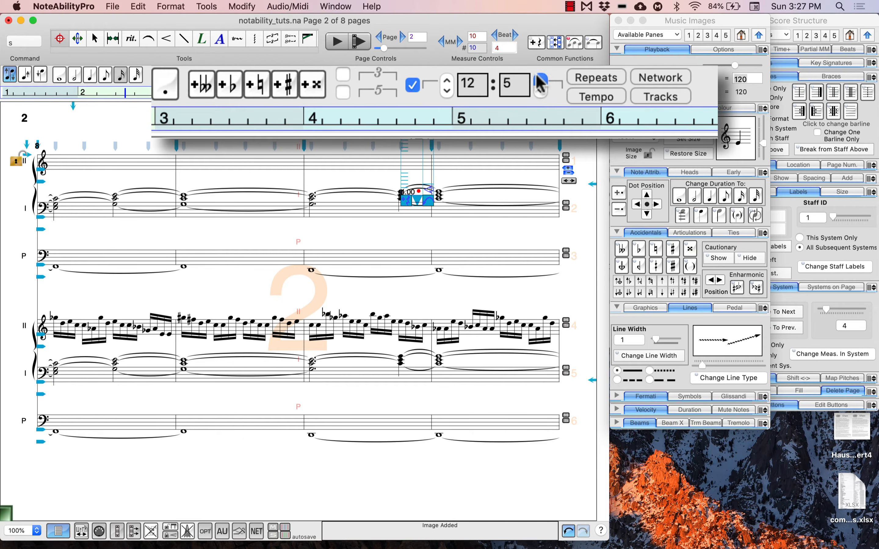
pyautogui.click(539, 80)
# - Enter a sixteenth-note quintuplet at beat 4 of measure 10 in the upper Manual II staff and turn the quintuplet option off
pyautogui.click(342, 92)
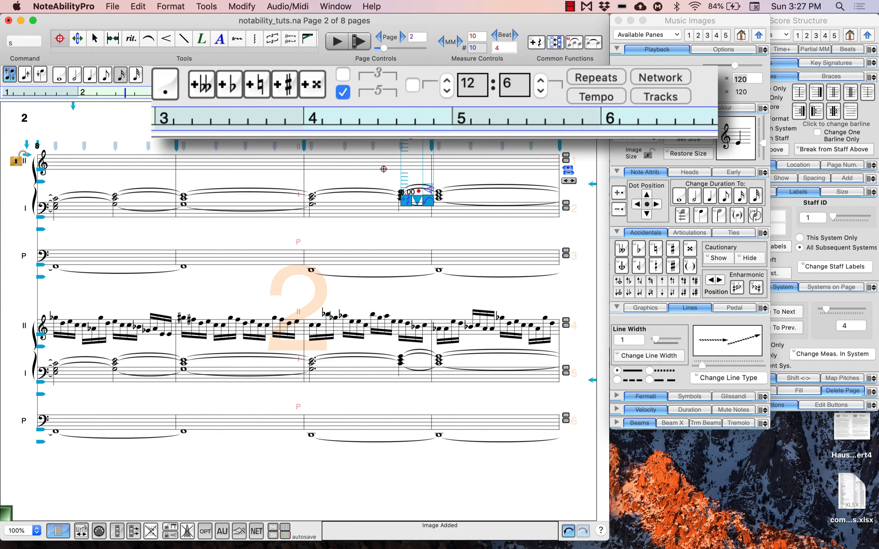
pyautogui.click(400, 179)
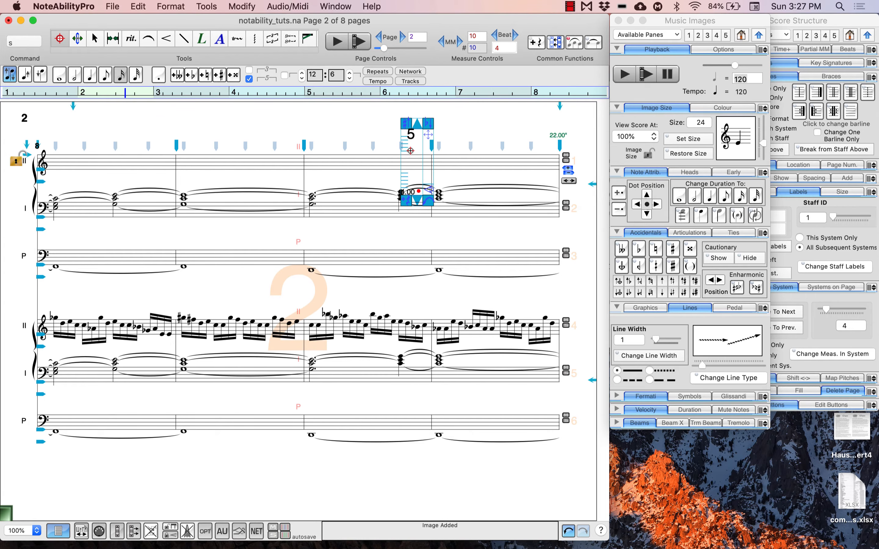
pyautogui.click(411, 154)
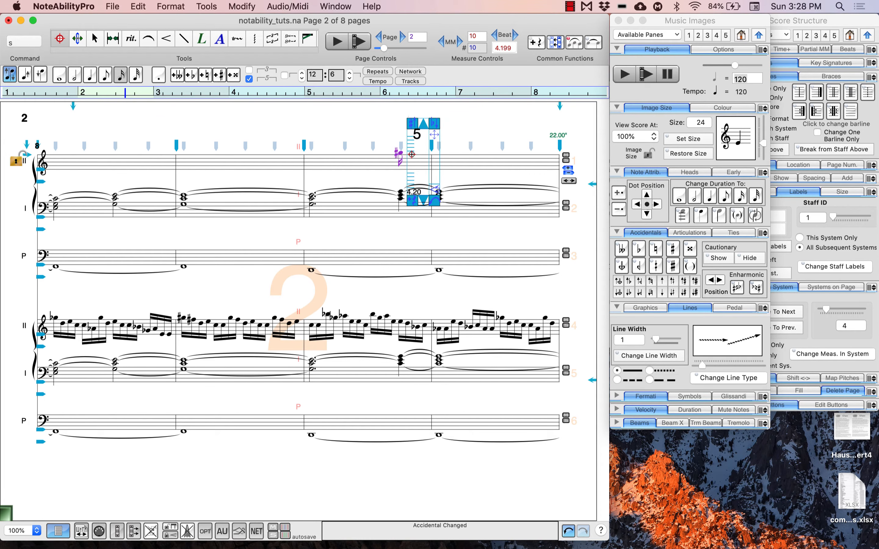
pyautogui.click(412, 155)
pyautogui.click(418, 156)
pyautogui.click(425, 157)
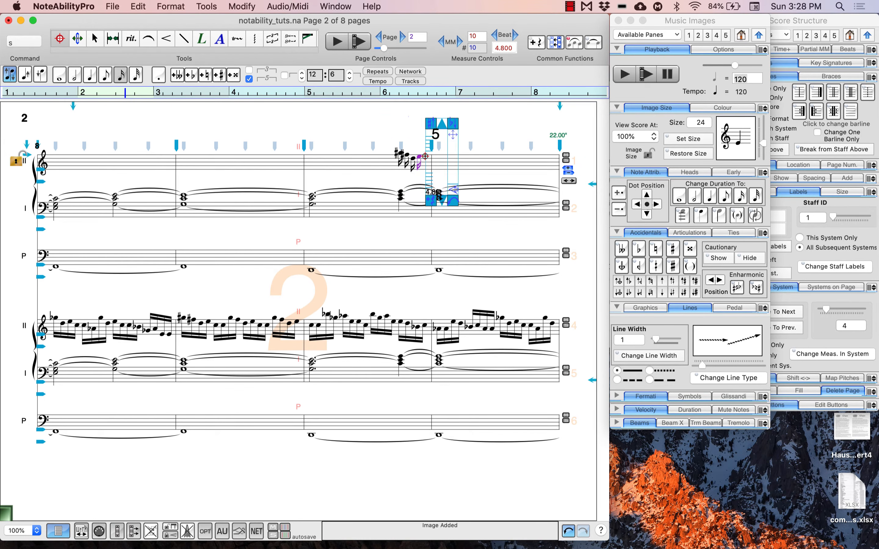
pyautogui.click(424, 158)
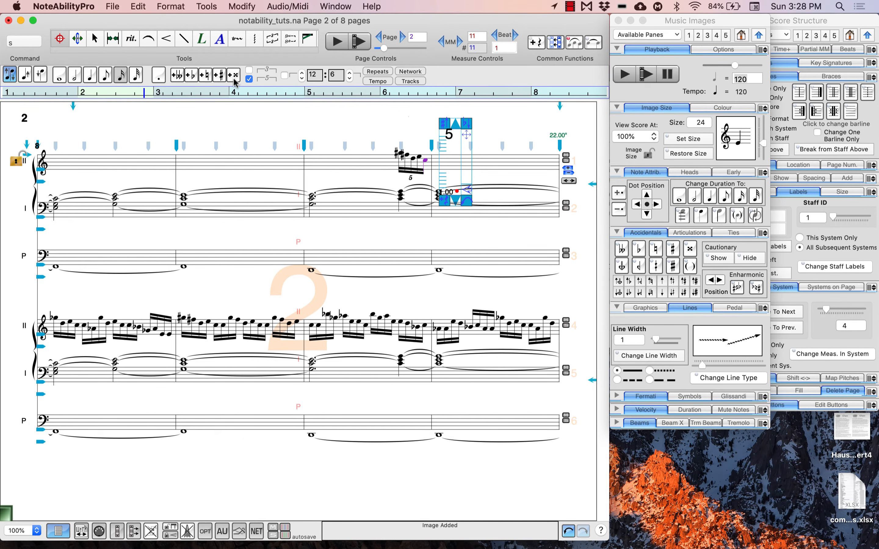
pyautogui.click(249, 78)
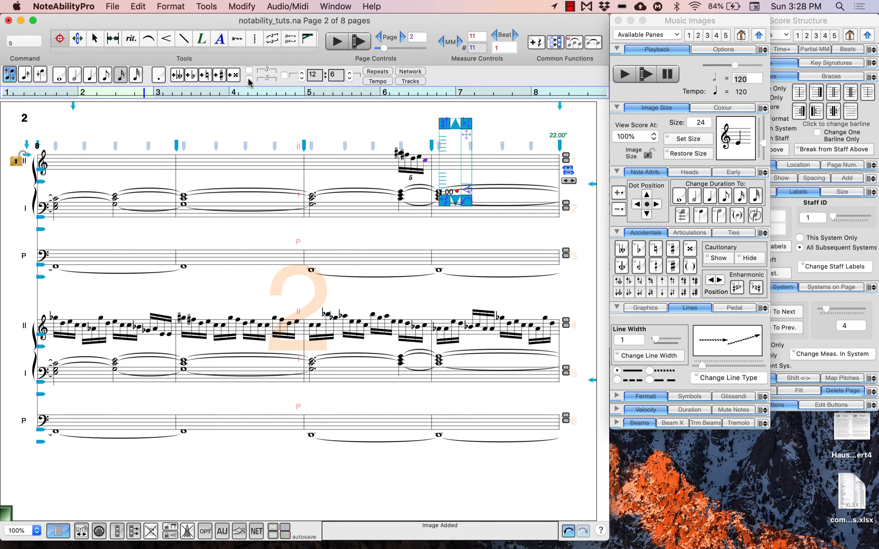
# - Select the measure 10 quintuplet in upper Manual II and toggle its tuplet display, adding the bracket and removing it again
pyautogui.click(95, 38)
pyautogui.moveTo(375, 138); pyautogui.dragTo(434, 177)
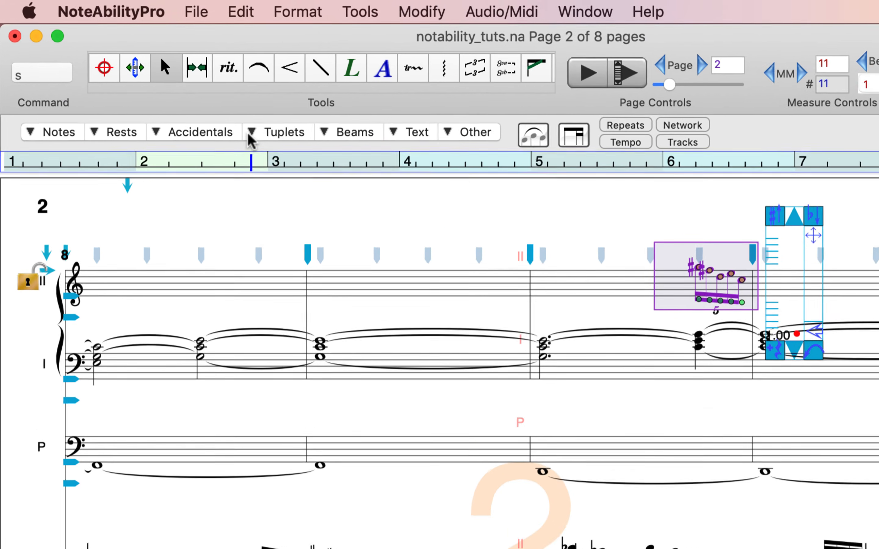
pyautogui.click(144, 76)
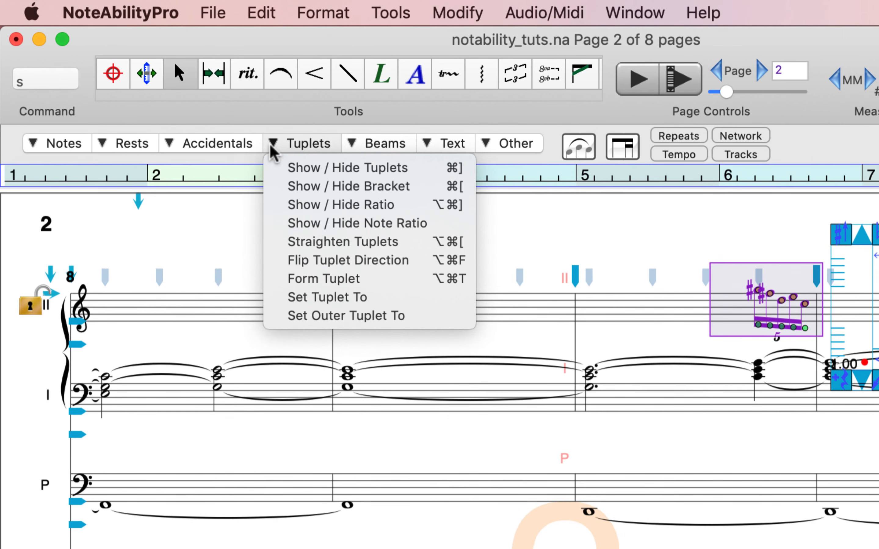
pyautogui.click(295, 167)
pyautogui.click(295, 144)
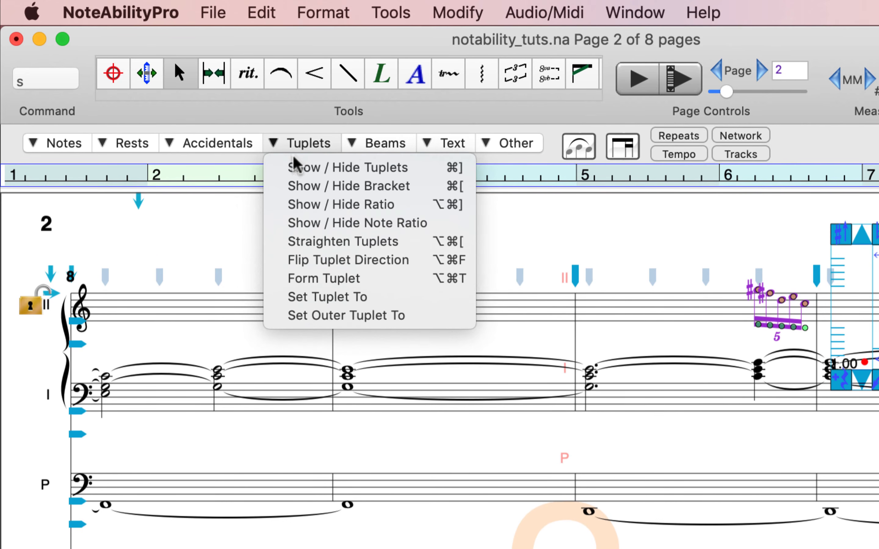
pyautogui.click(295, 185)
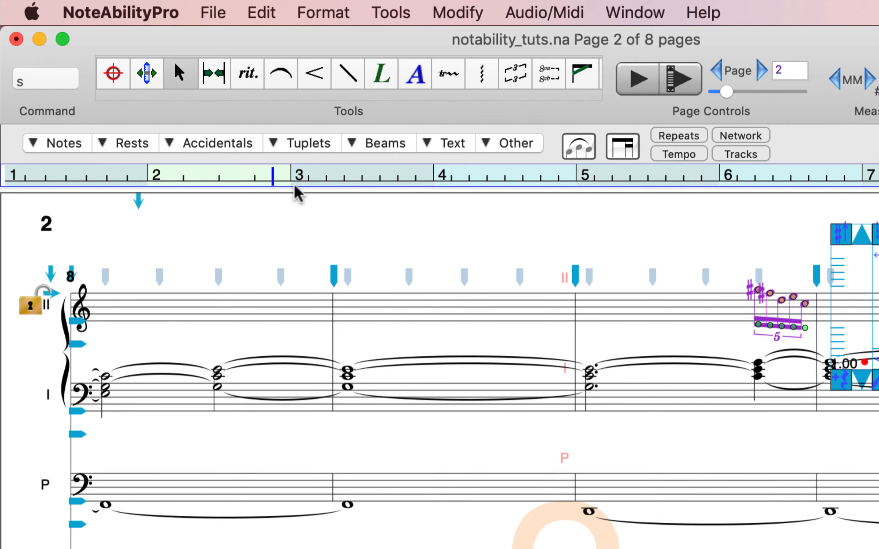
pyautogui.click(301, 145)
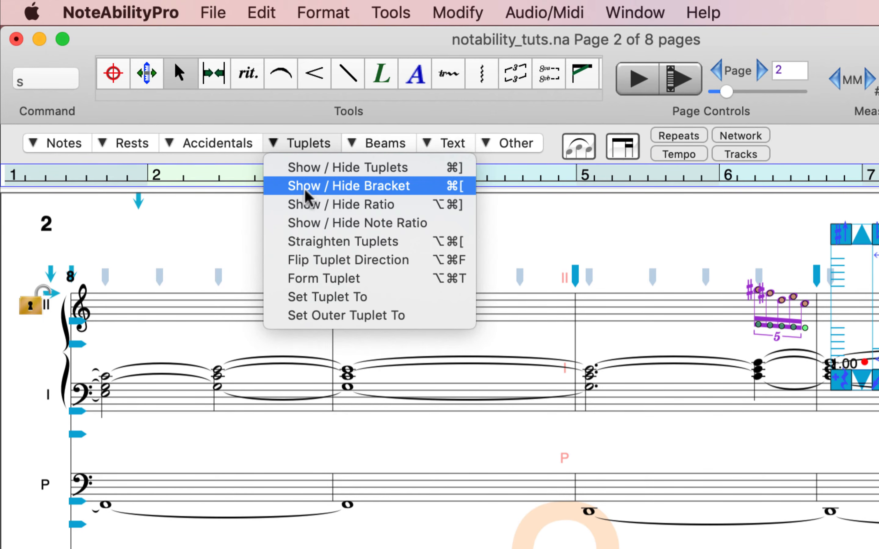
pyautogui.click(306, 197)
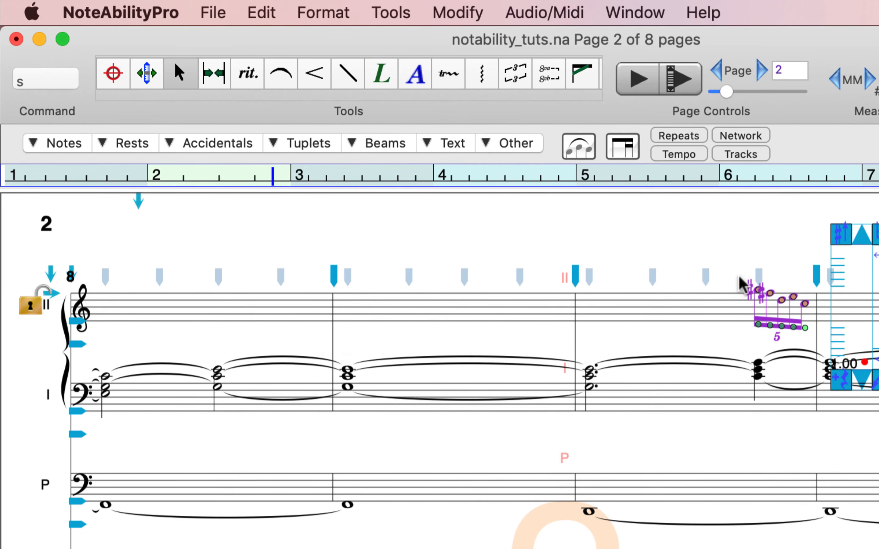
pyautogui.click(712, 281)
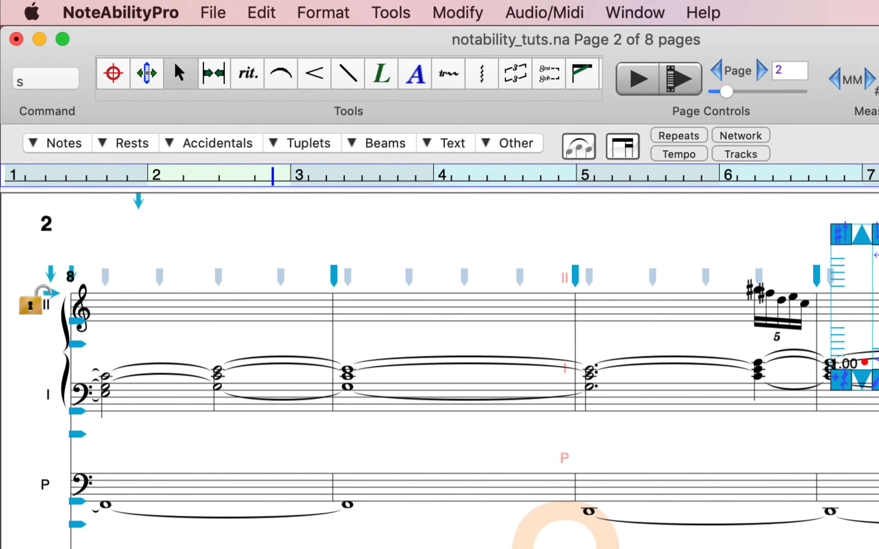
# - Draw a straight horizontal wavy arrow line from after the quintuplet to the end of measure 11 in upper Manual II
pyautogui.click(354, 70)
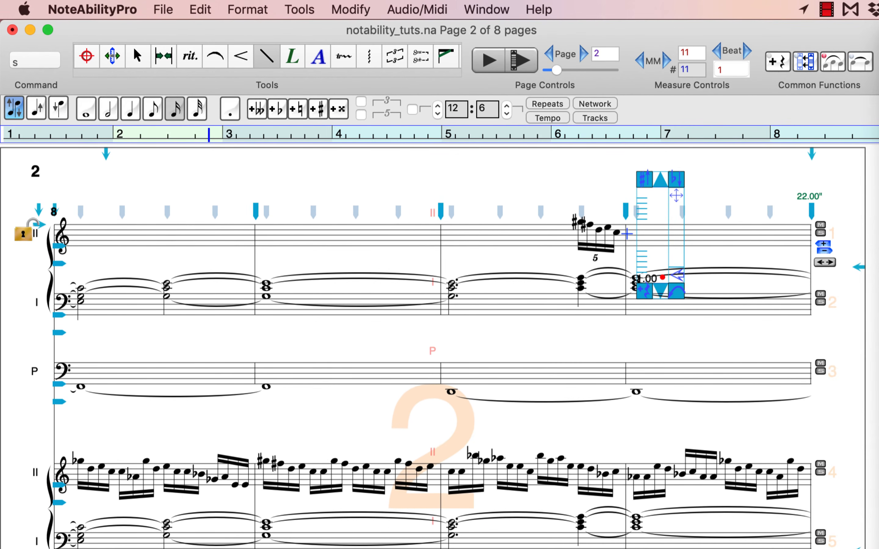
pyautogui.moveTo(683, 254); pyautogui.dragTo(834, 283)
pyautogui.moveTo(766, 261); pyautogui.dragTo(813, 261)
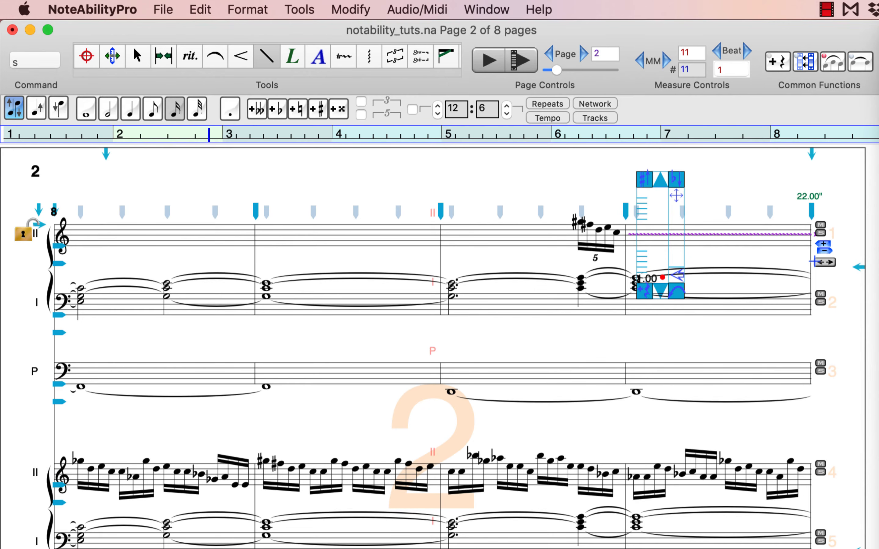
pyautogui.click(138, 56)
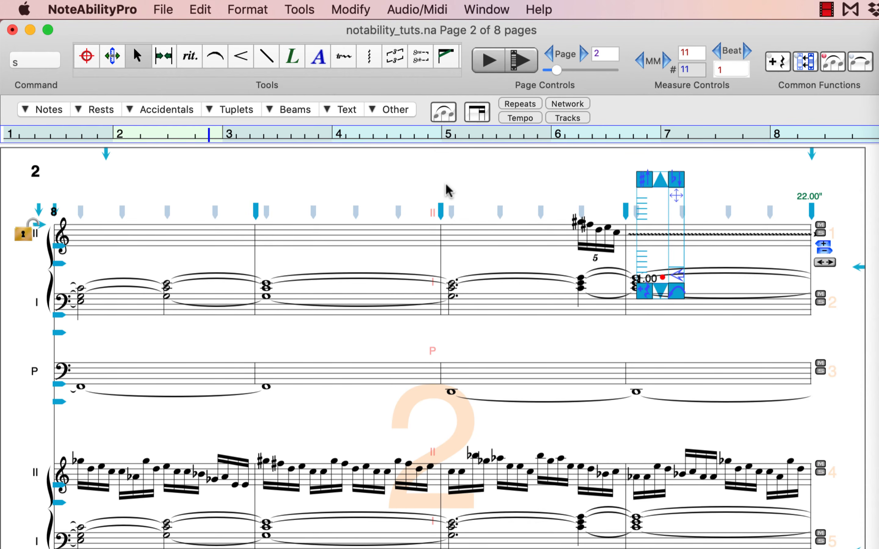
# - Try out slanted and constrained wavy arrow lines above the upper Manual II staff on page 2 and undo them
pyautogui.click(262, 61)
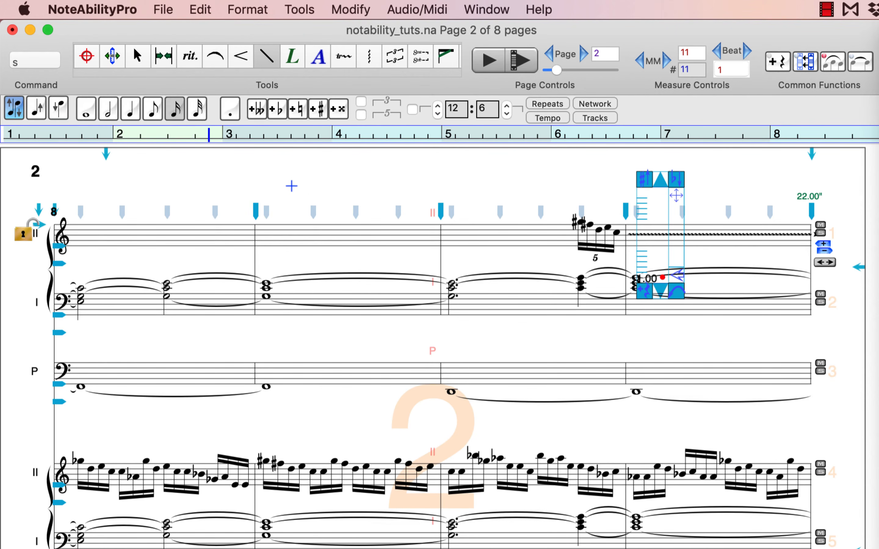
pyautogui.moveTo(274, 202)
pyautogui.mouseDown()
pyautogui.moveTo(363, 149)
pyautogui.moveTo(437, 229)
pyautogui.mouseUp()
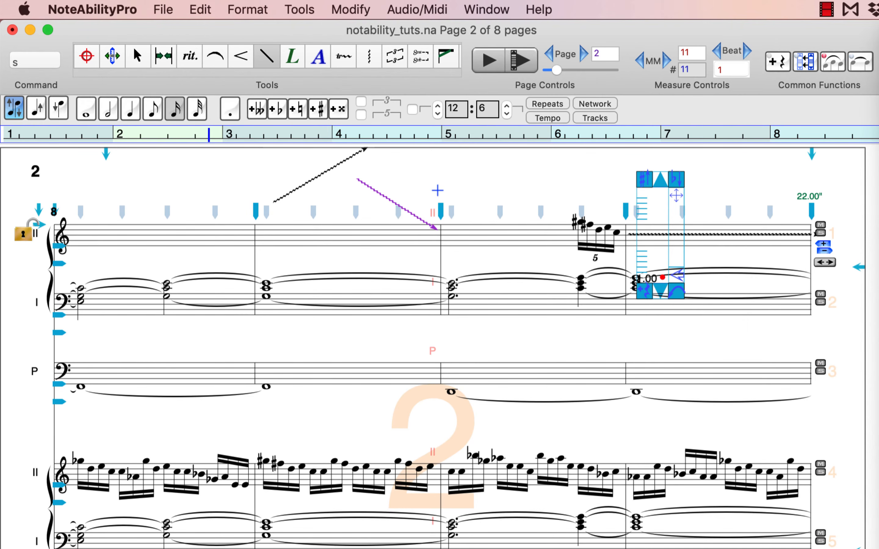
pyautogui.moveTo(437, 190)
pyautogui.mouseDown()
pyautogui.moveTo(617, 201)
pyautogui.moveTo(624, 176)
pyautogui.moveTo(634, 179)
pyautogui.moveTo(633, 189)
pyautogui.moveTo(636, 174)
pyautogui.mouseUp()
pyautogui.press('super+z')
pyautogui.press('super+z')
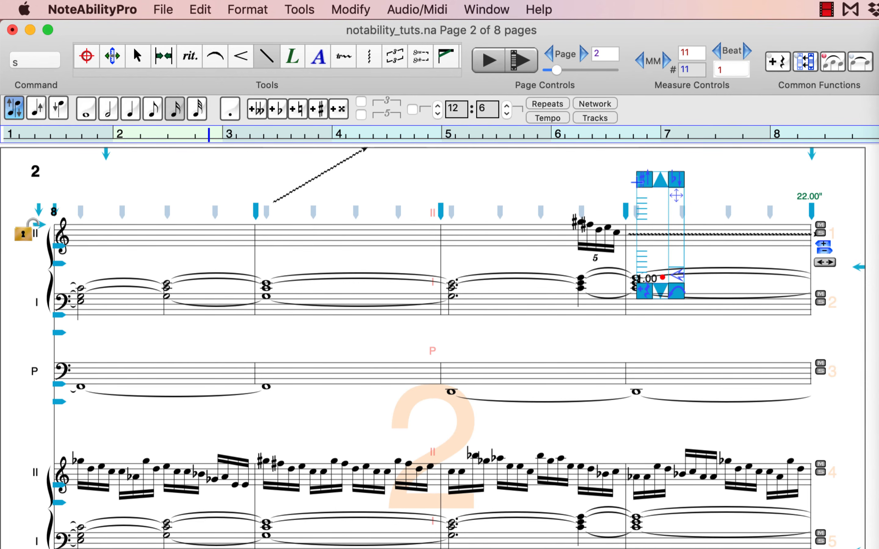
pyautogui.press('super+z')
pyautogui.press('shift')
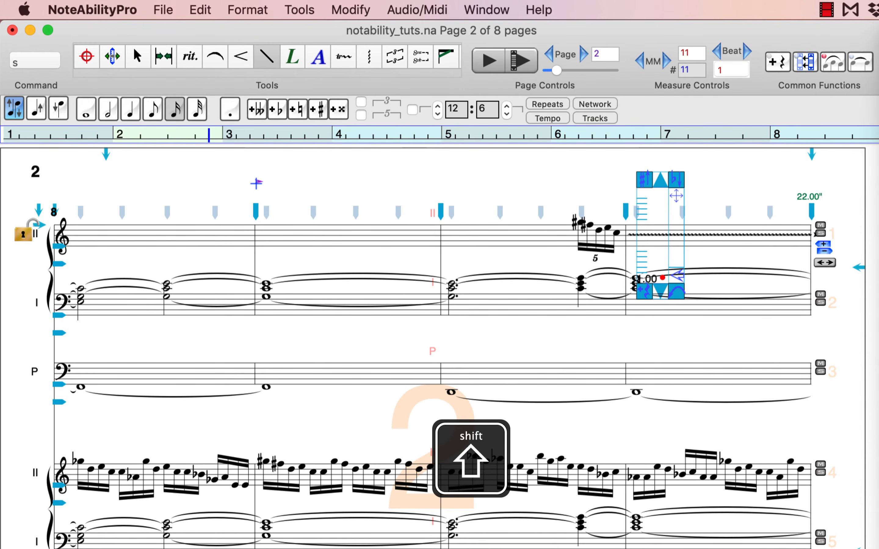
pyautogui.moveTo(257, 184)
pyautogui.mouseDown()
pyautogui.moveTo(439, 200)
pyautogui.moveTo(349, 341)
pyautogui.moveTo(320, 361)
pyautogui.moveTo(288, 240)
pyautogui.moveTo(284, 303)
pyautogui.moveTo(448, 334)
pyautogui.moveTo(254, 250)
pyautogui.moveTo(168, 161)
pyautogui.moveTo(166, 117)
pyautogui.mouseUp()
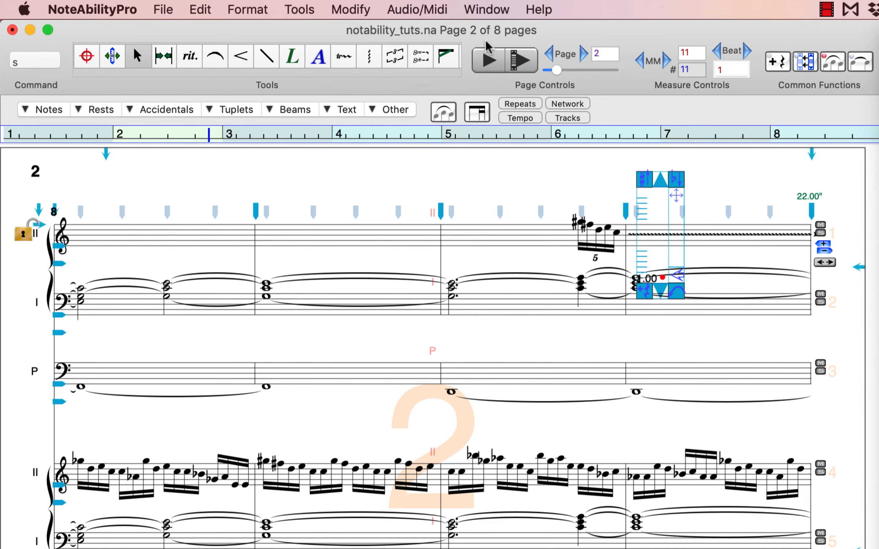
# - Enter a single whole rest in measure 1 of upper Manual II on page 1, undo it and clear the command text
pyautogui.moveTo(556, 70); pyautogui.dragTo(495, 76)
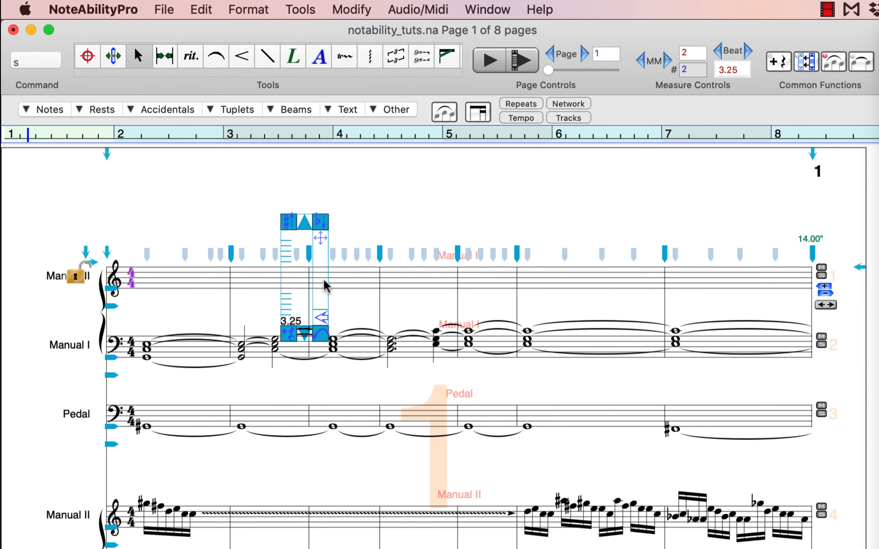
pyautogui.moveTo(324, 280); pyautogui.dragTo(132, 279)
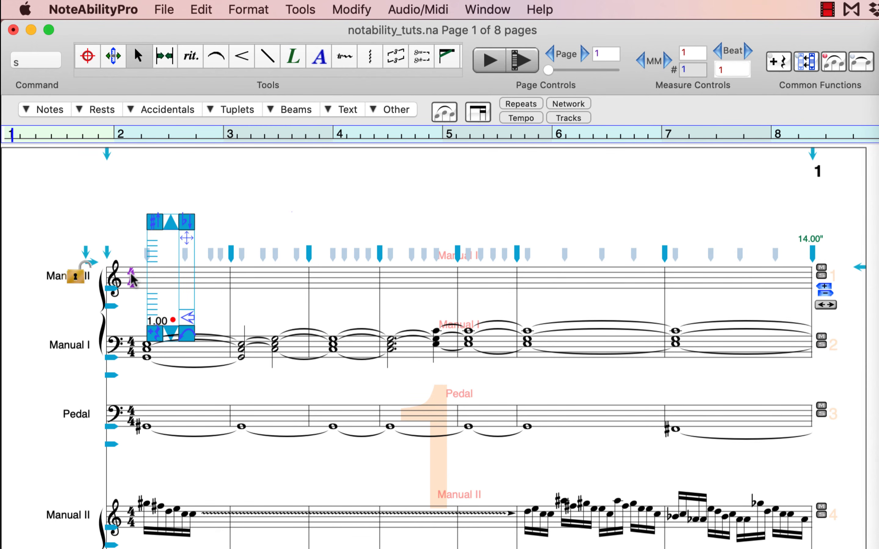
pyautogui.press('r')
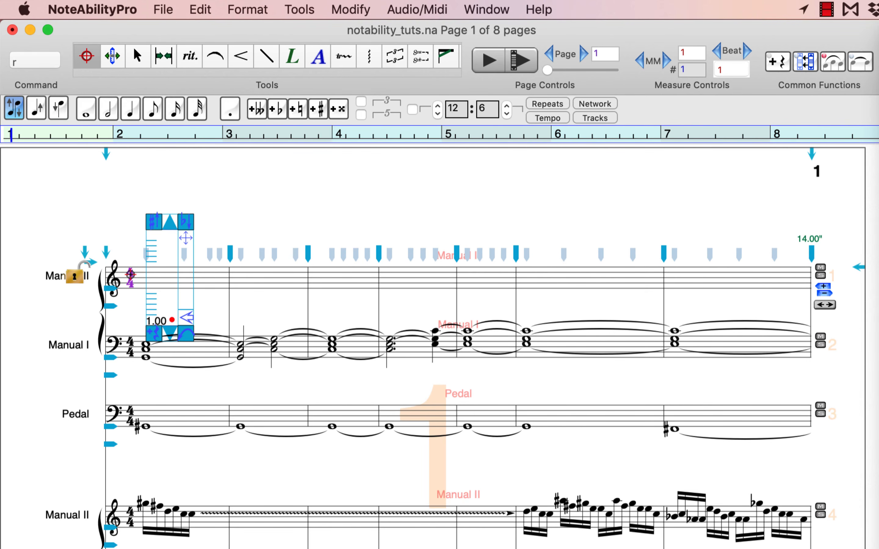
pyautogui.press('w')
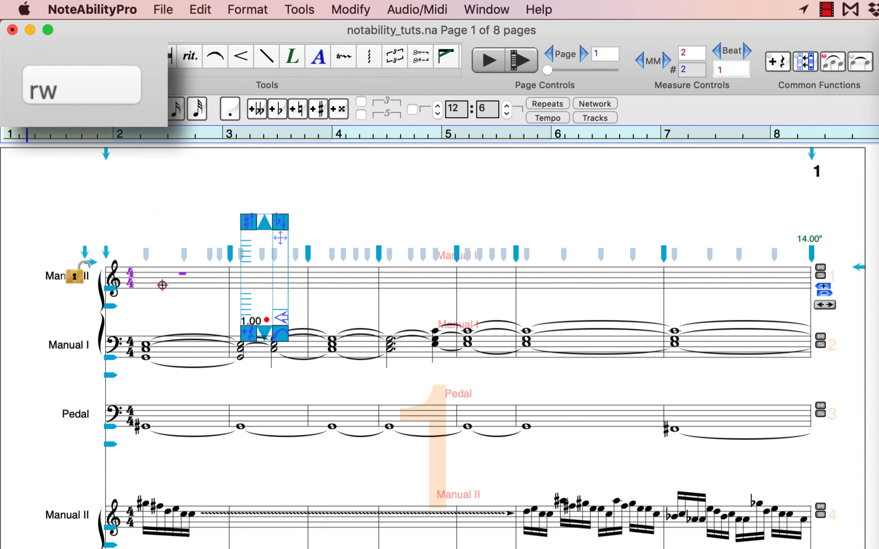
pyautogui.click(88, 81)
pyautogui.press('BackSpace')
pyautogui.press('BackSpace')
pyautogui.press('super+z')
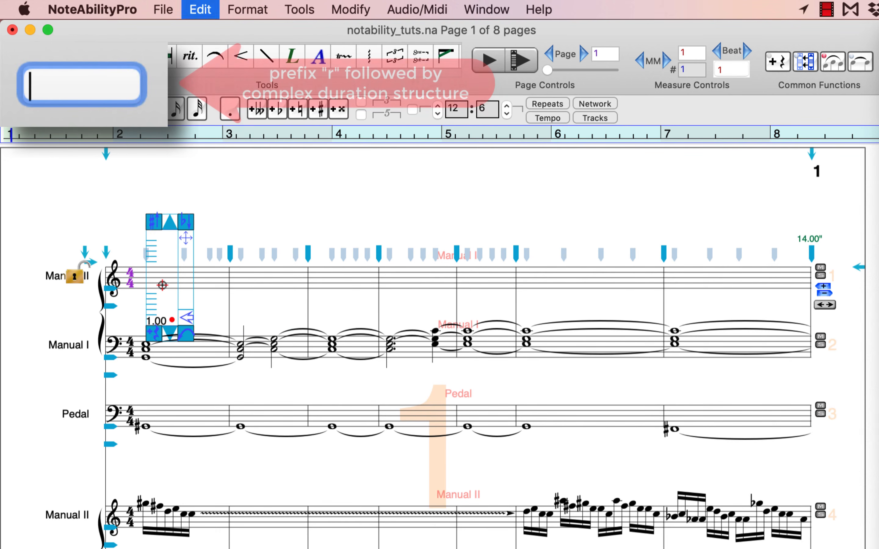
# - Enter seven whole rests at once with the command rwwwwwww, starting at measure 1 of upper Manual II
pyautogui.write('rwwwwww')
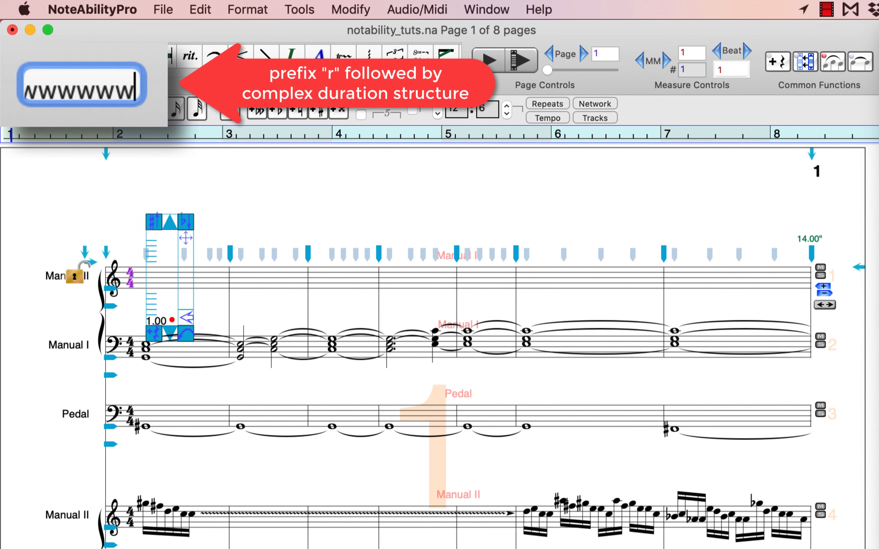
pyautogui.write('w')
pyautogui.press('Return')
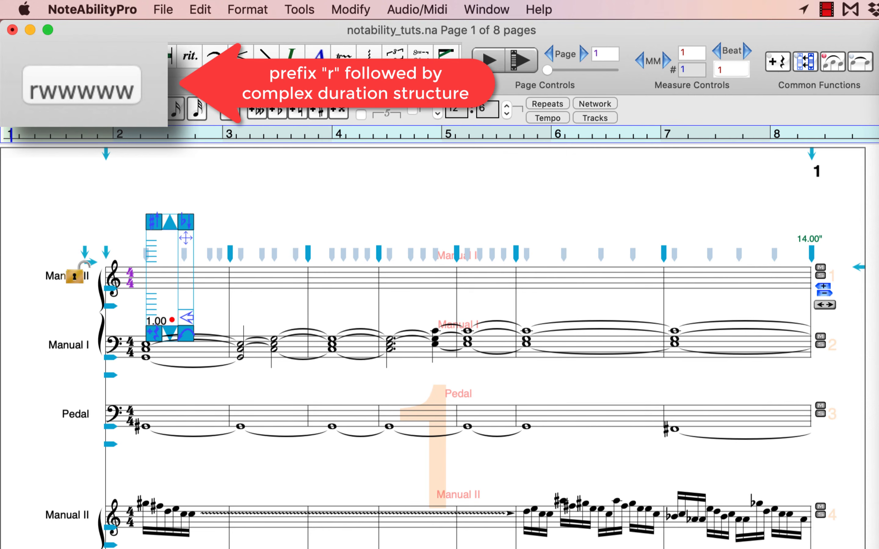
pyautogui.click(144, 277)
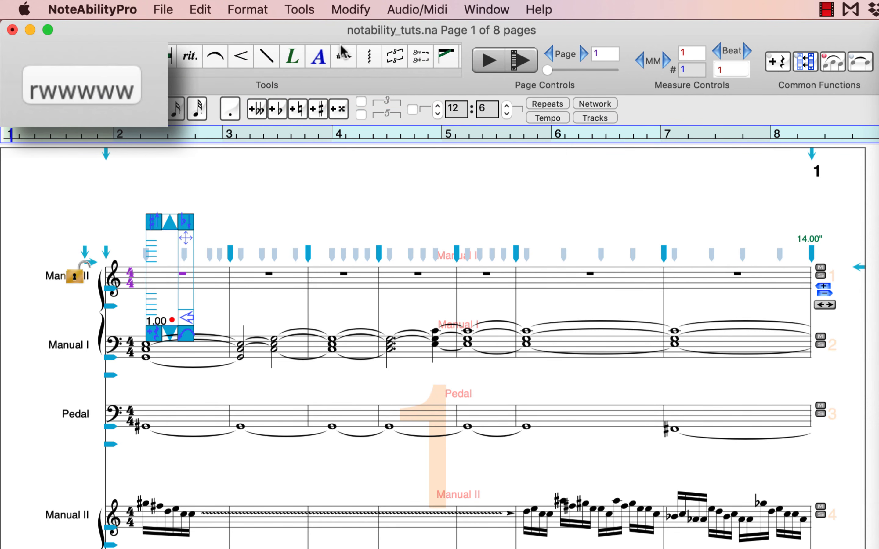
# - Enter the rest command rwwhq for upper Manual II on page 2, starting from beat 1 of measure 8
pyautogui.click(582, 55)
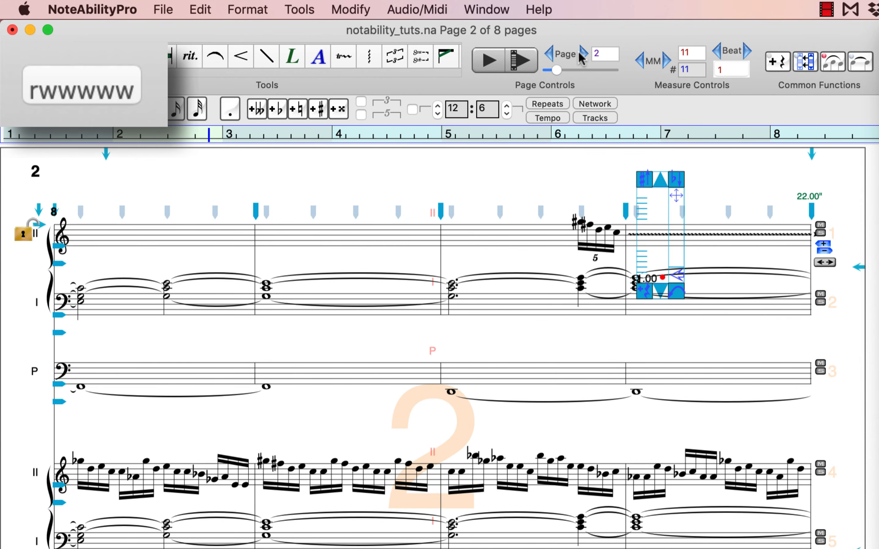
pyautogui.press('r')
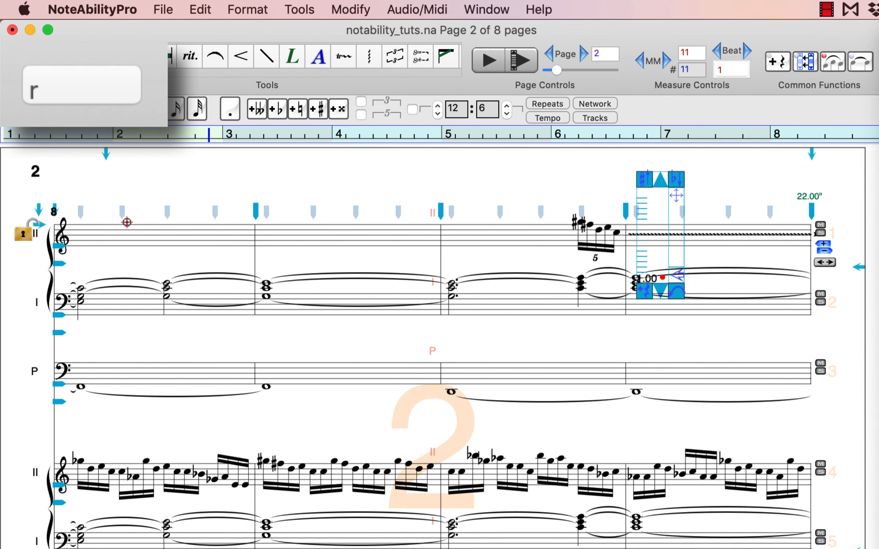
pyautogui.press('w')
pyautogui.press('w')
pyautogui.click(81, 236)
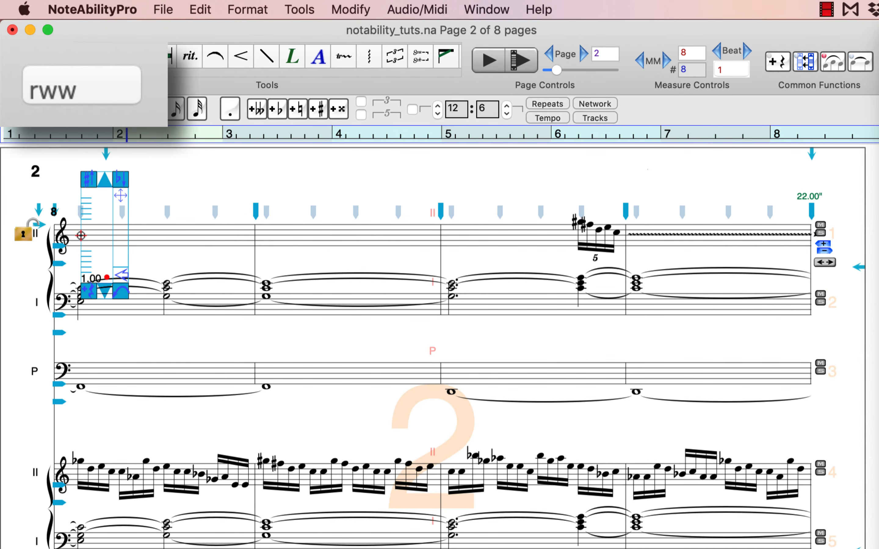
pyautogui.press('h')
pyautogui.press('q')
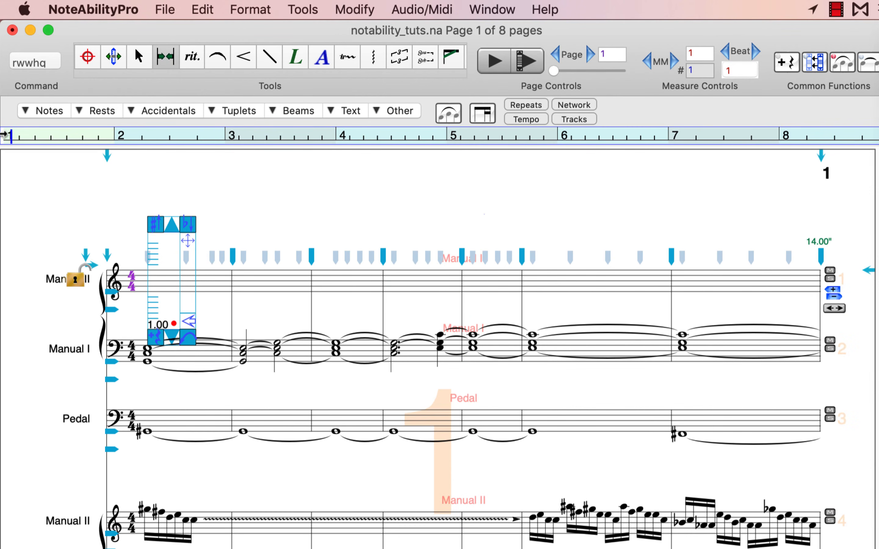
# - Mark upper Manual II from measure 1 on page 1 to just before measure 10's quintuplet and insert rests in the selection
pyautogui.click(92, 57)
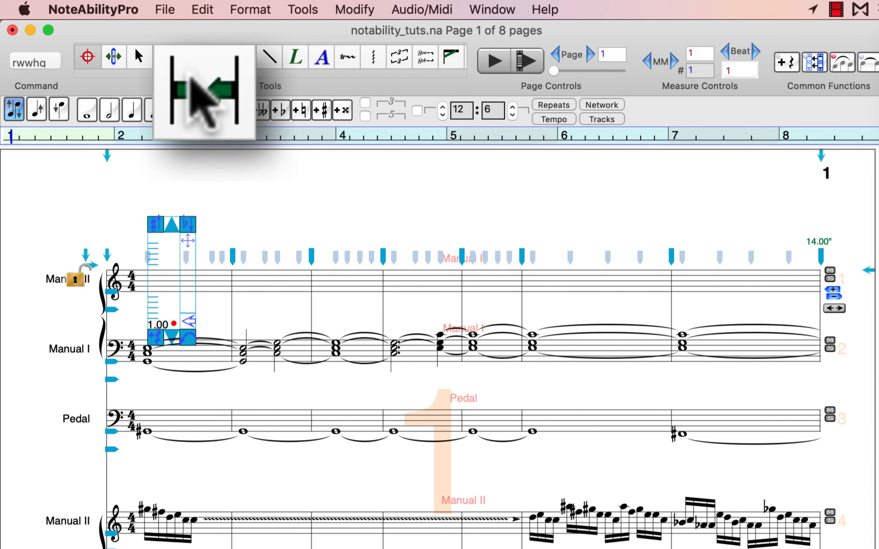
pyautogui.click(164, 56)
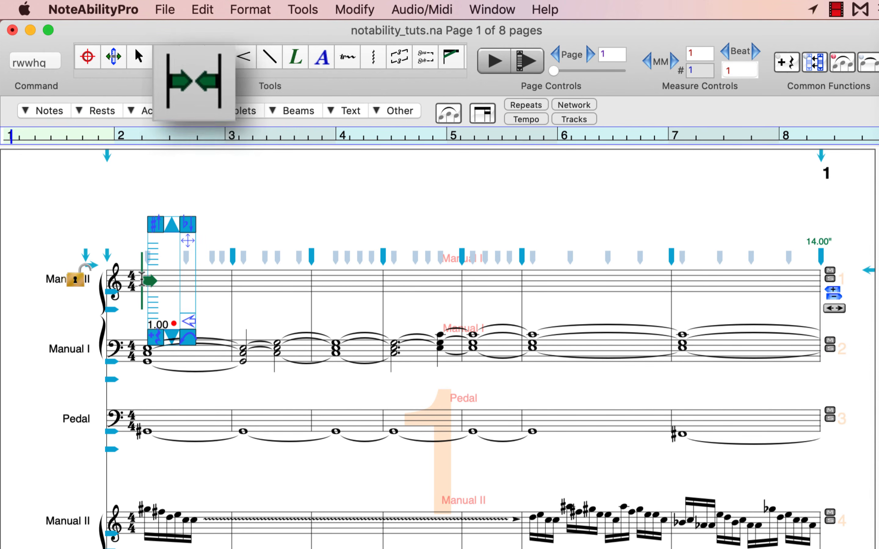
pyautogui.click(219, 138)
pyautogui.click(576, 232)
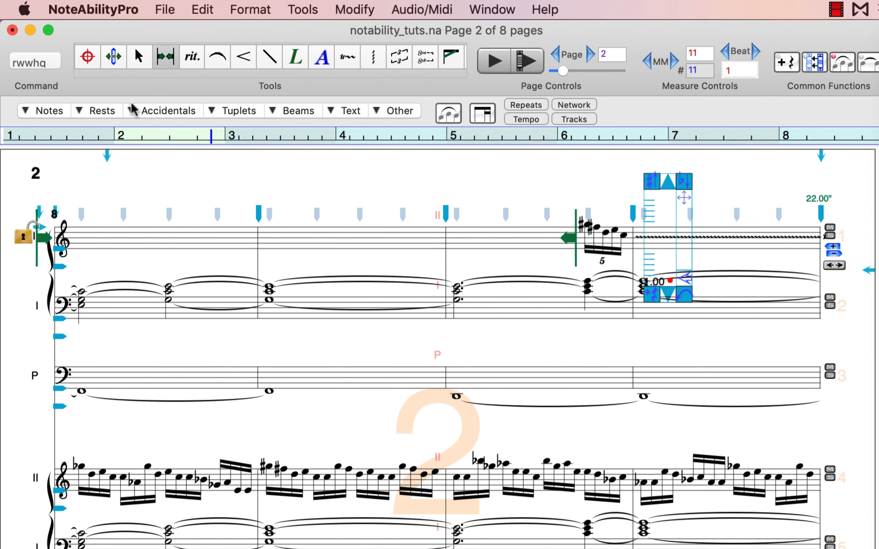
pyautogui.click(100, 111)
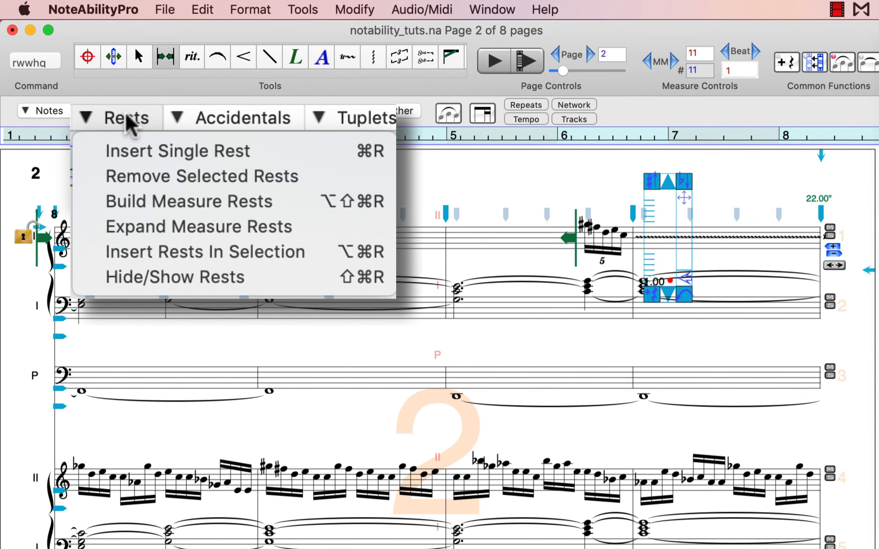
pyautogui.click(191, 252)
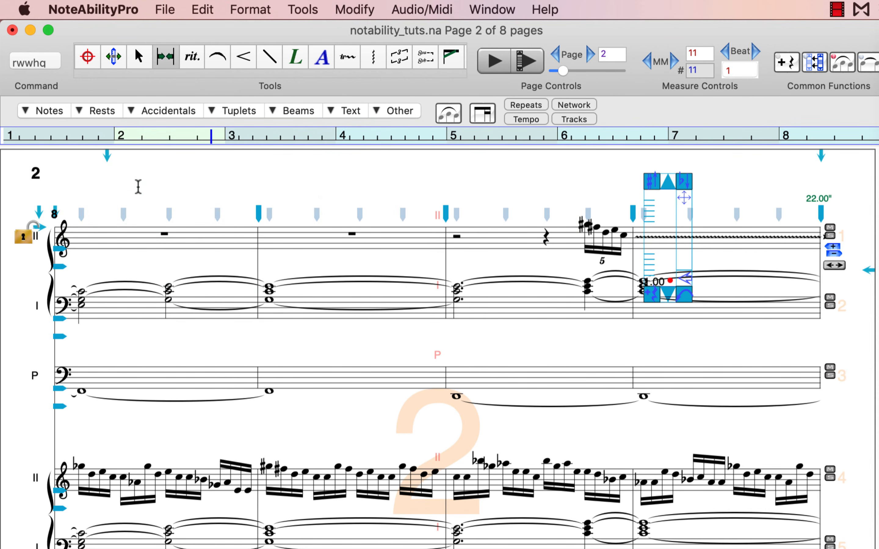
# - Return to page 1 and place the entry cursor at beat 1 of measure 1 in upper Manual II
pyautogui.click(84, 138)
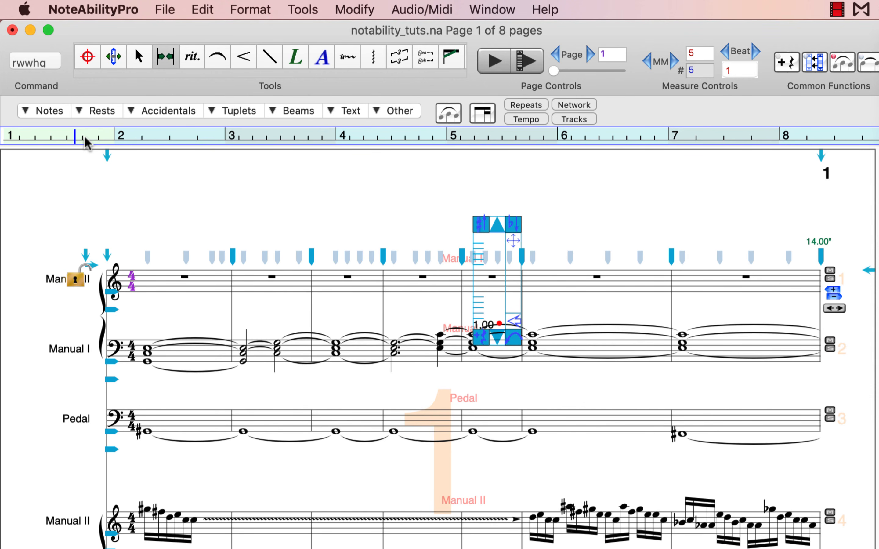
pyautogui.click(140, 58)
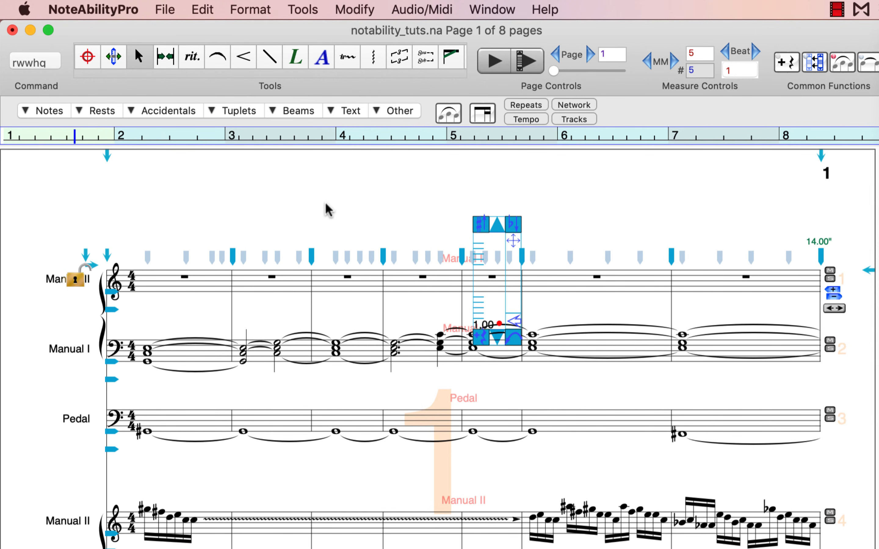
pyautogui.moveTo(505, 276); pyautogui.dragTo(163, 275)
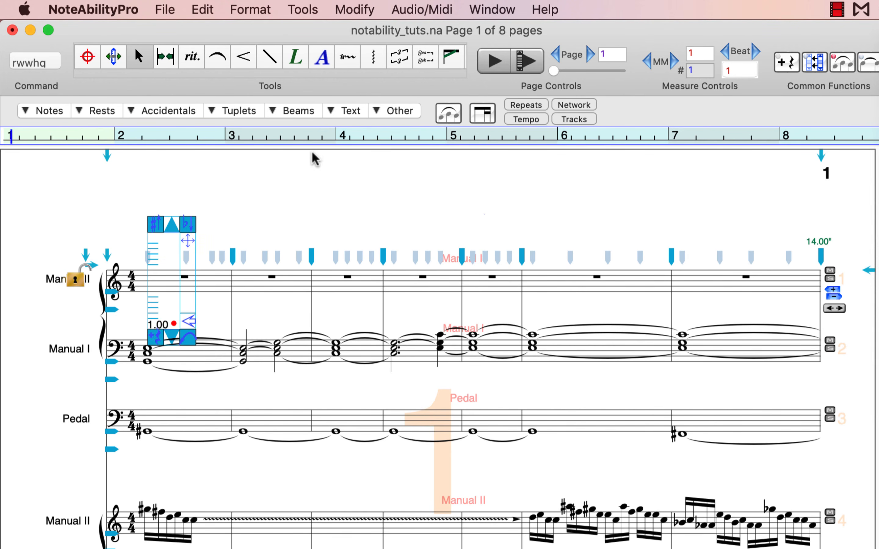